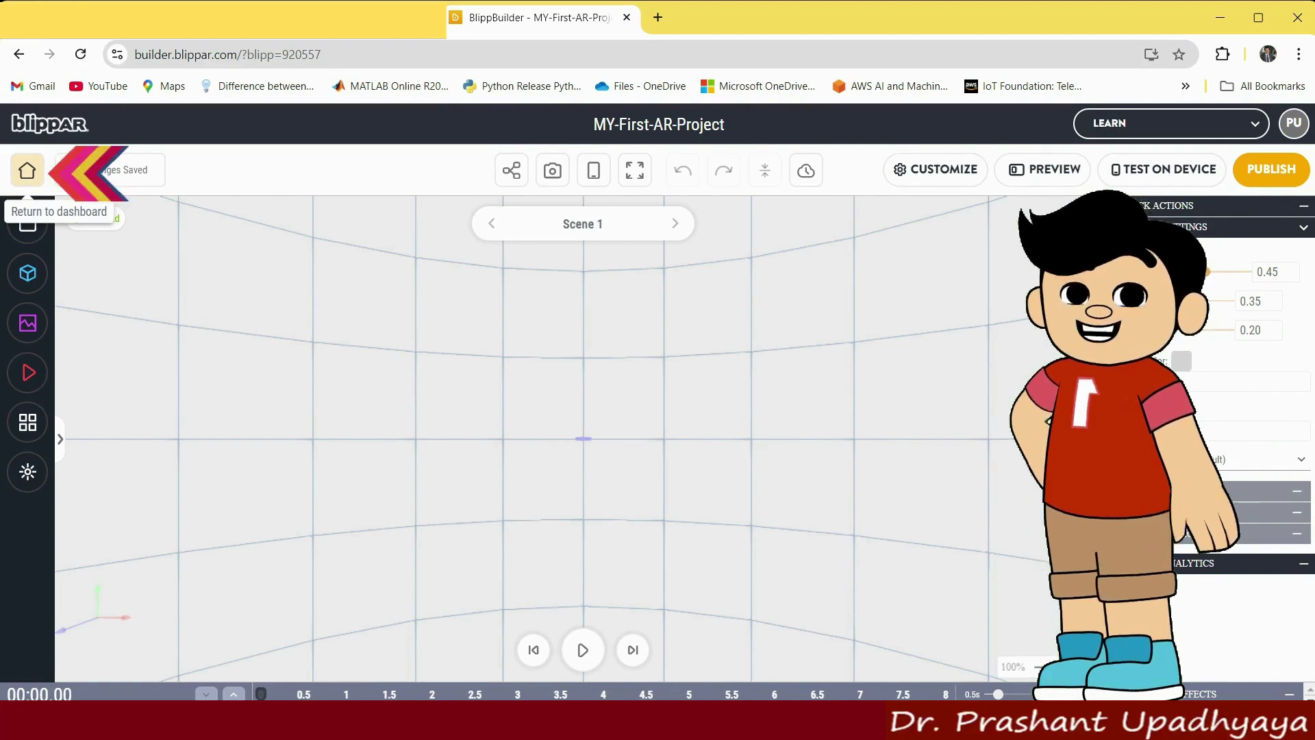
# Return to the project dashboard and reopen the MY-First-AR-Project project
pyautogui.click(27, 170)
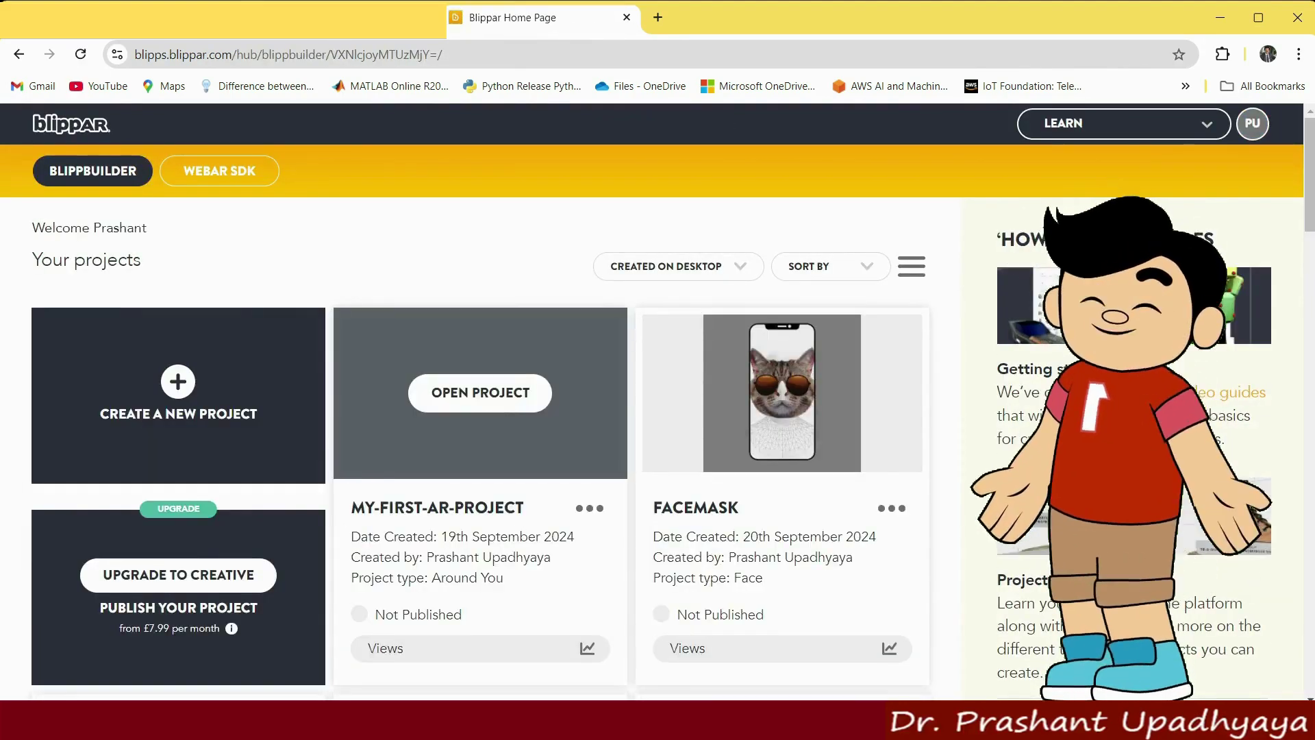
pyautogui.click(524, 506)
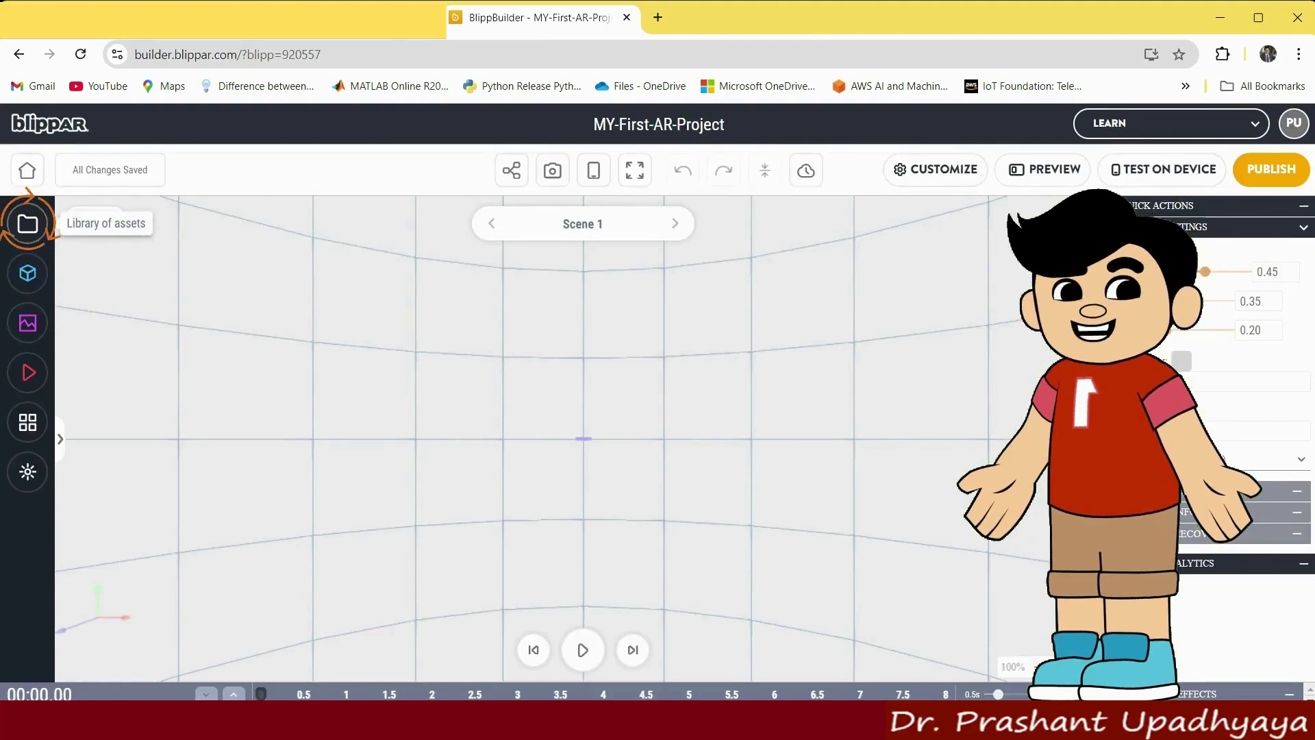
# Open the library of assets, view the asset type filter options, and sort your assets by name
pyautogui.click(28, 224)
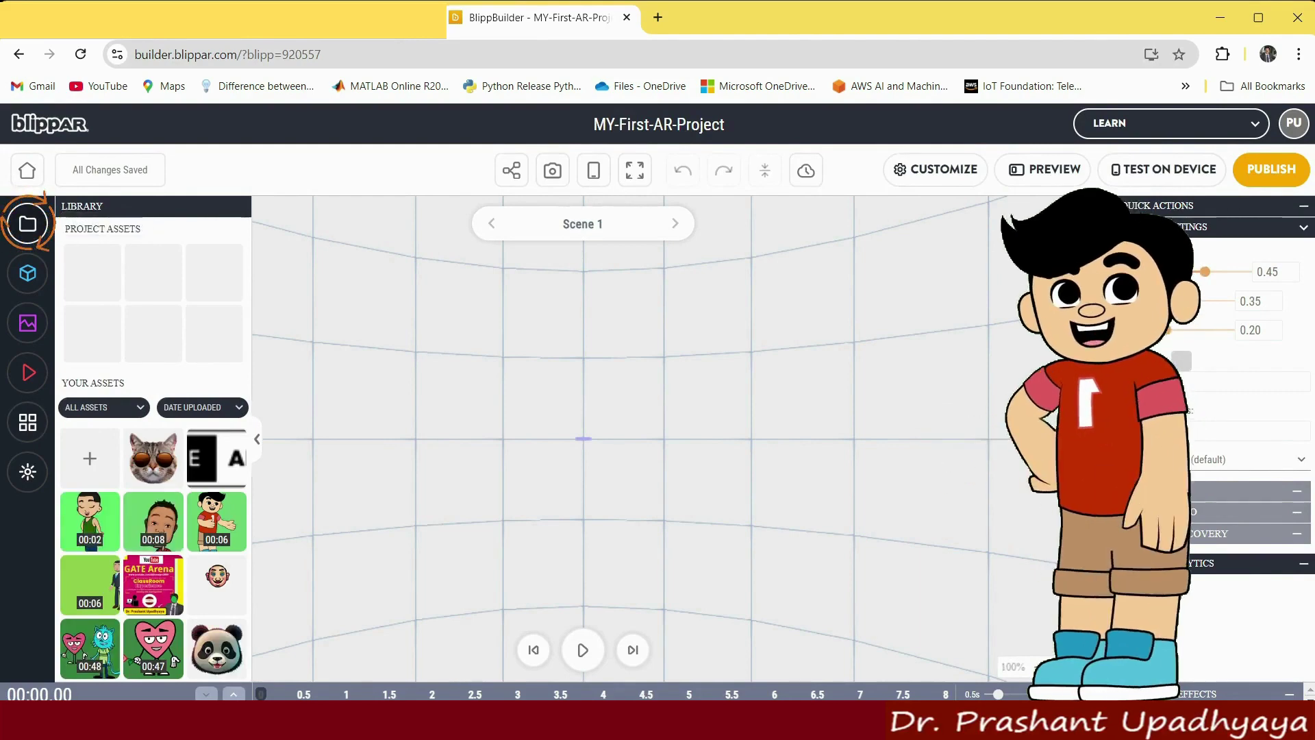
pyautogui.click(102, 407)
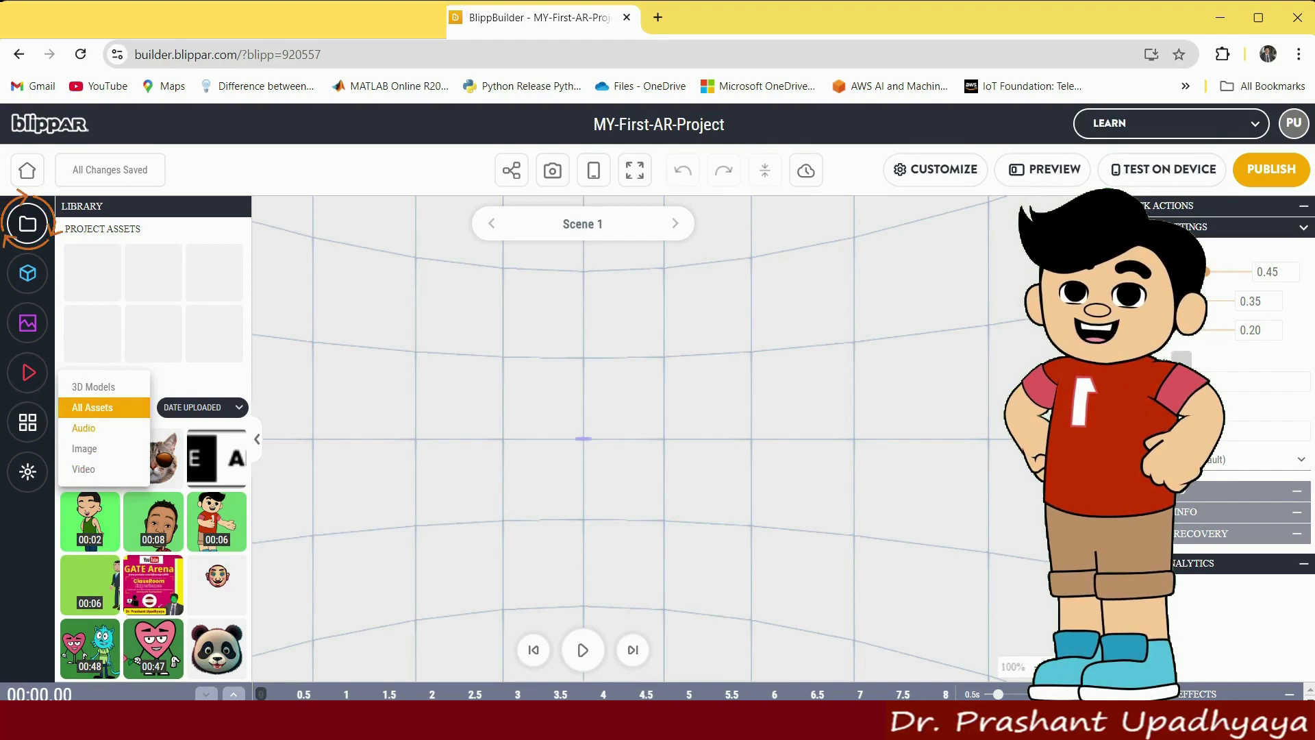
pyautogui.click(202, 406)
pyautogui.click(203, 407)
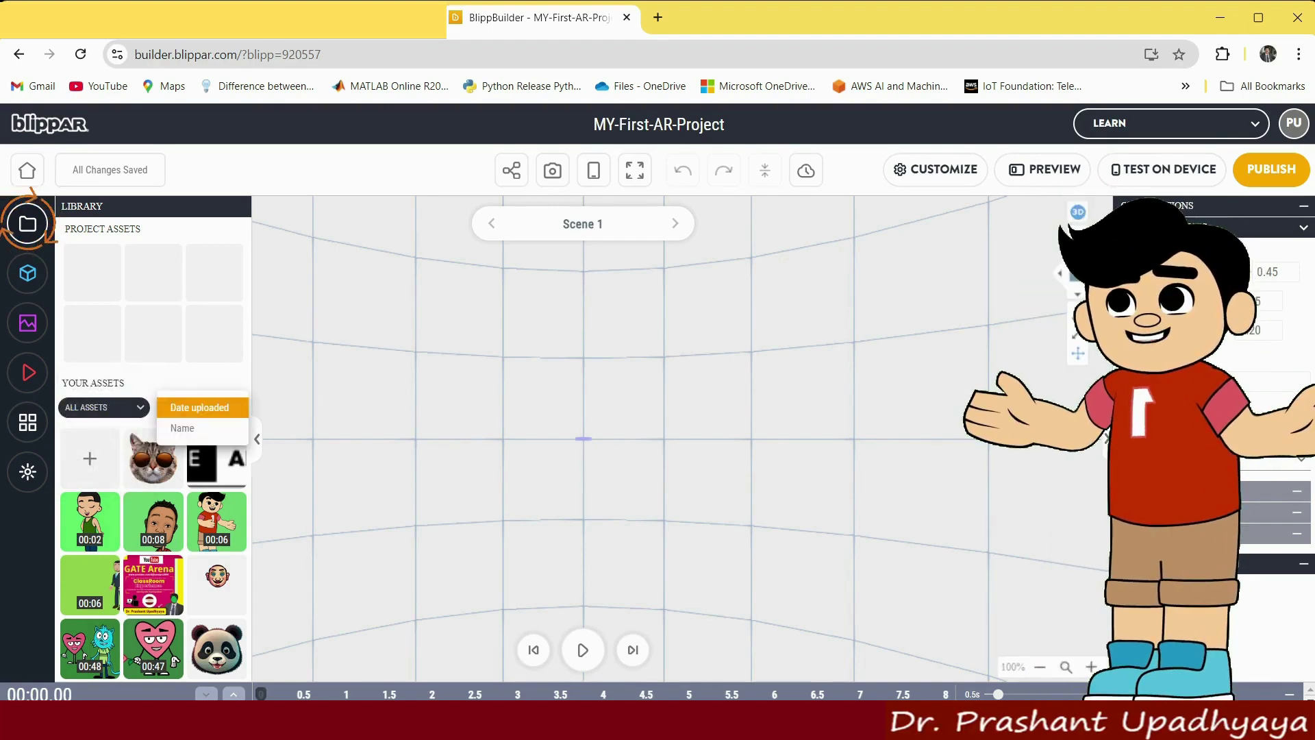
pyautogui.click(182, 427)
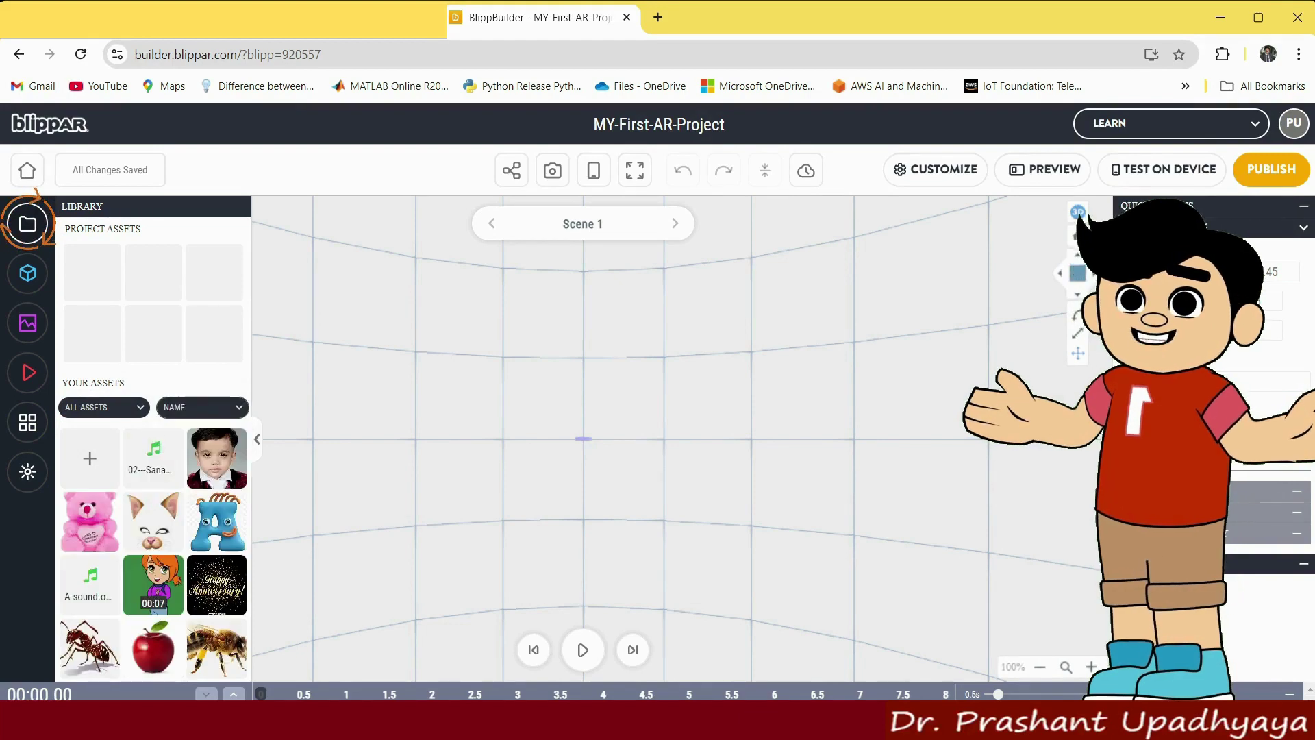
pyautogui.scroll(-10, 178, 597)
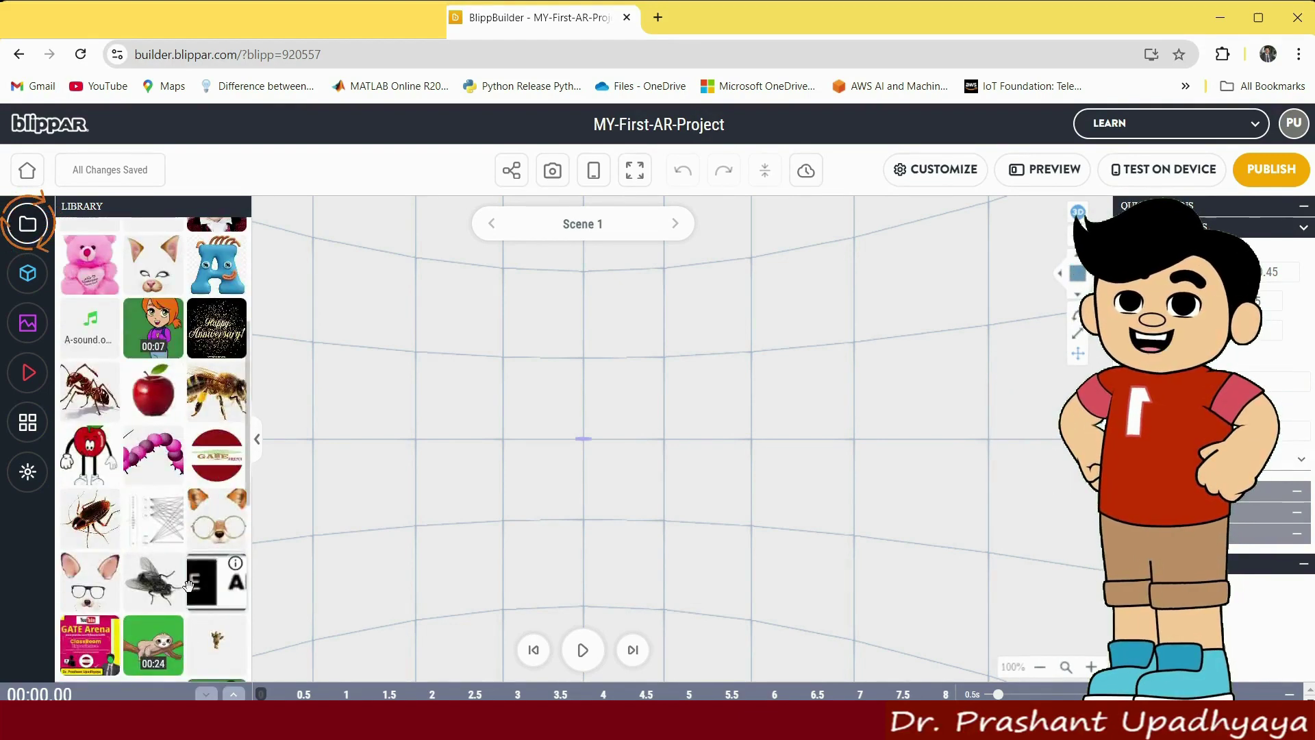
pyautogui.scroll(10, 189, 585)
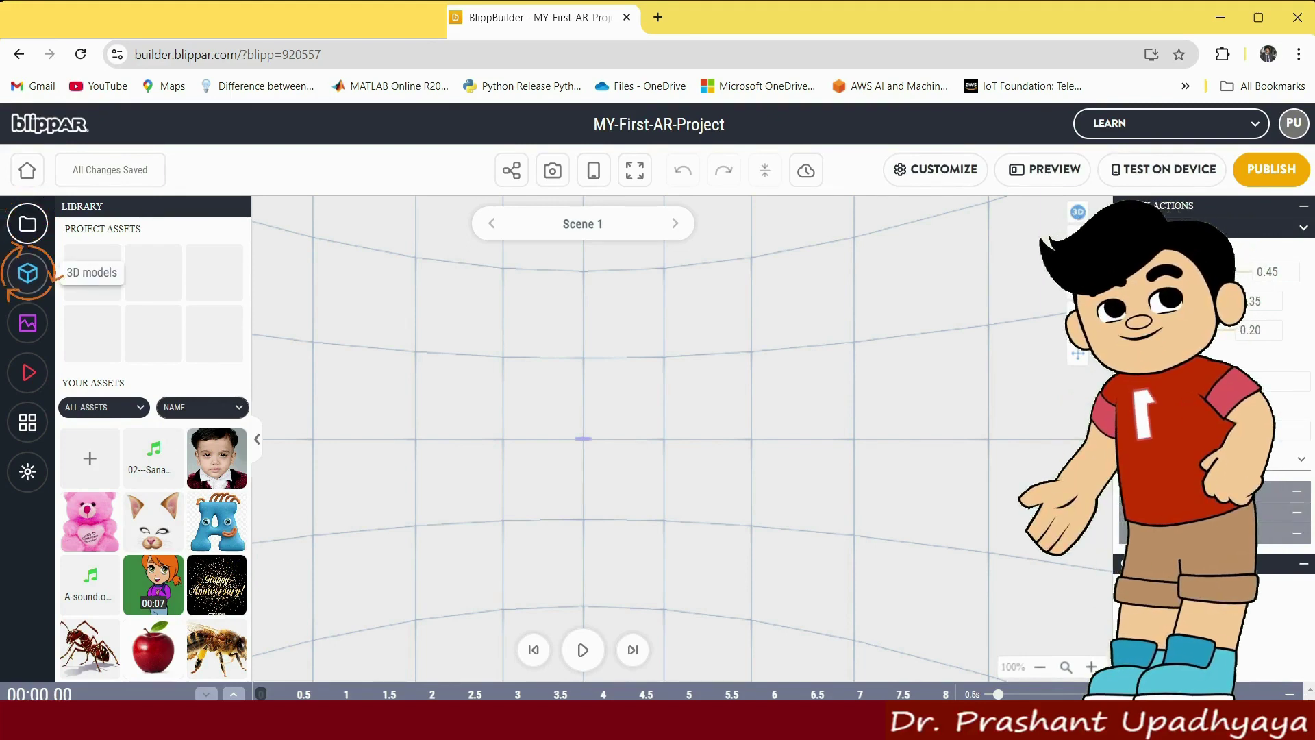
# Browse the 3D model library from the basic shapes through food, fun, objects and props to the sports models
pyautogui.click(27, 273)
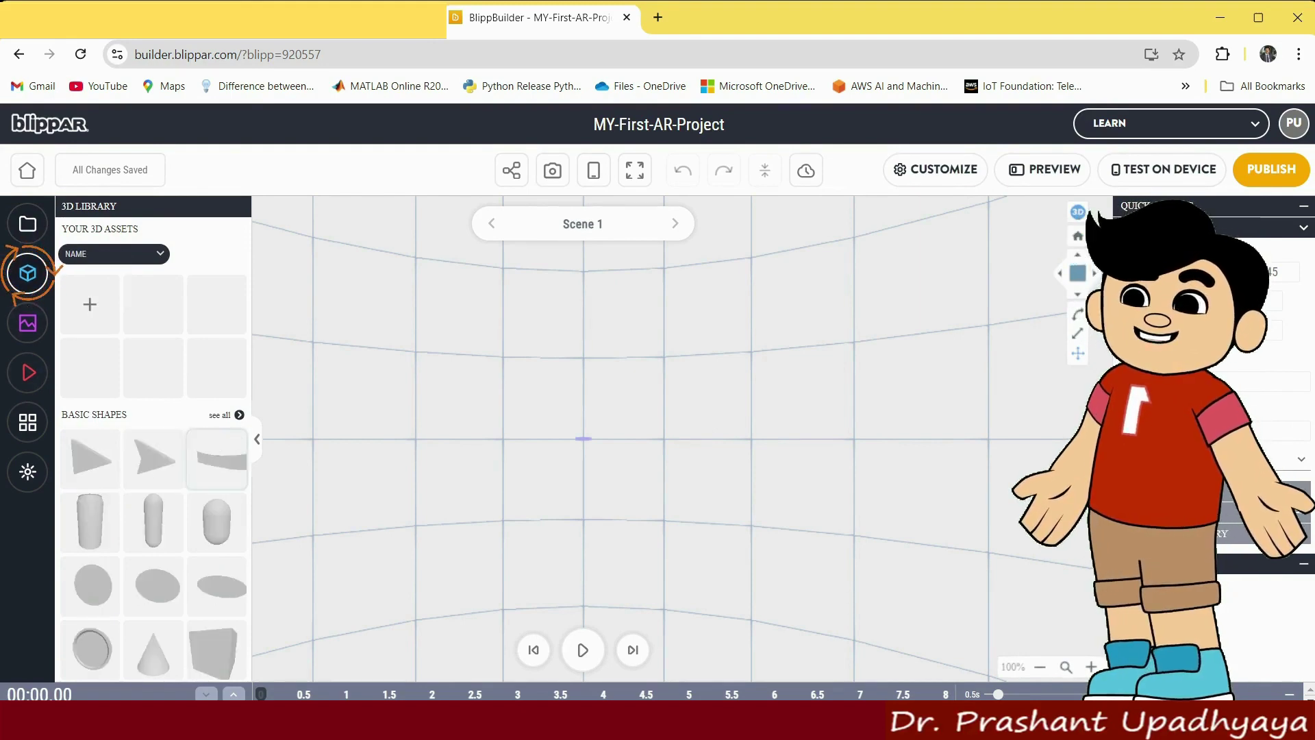
pyautogui.scroll(-6, 173, 366)
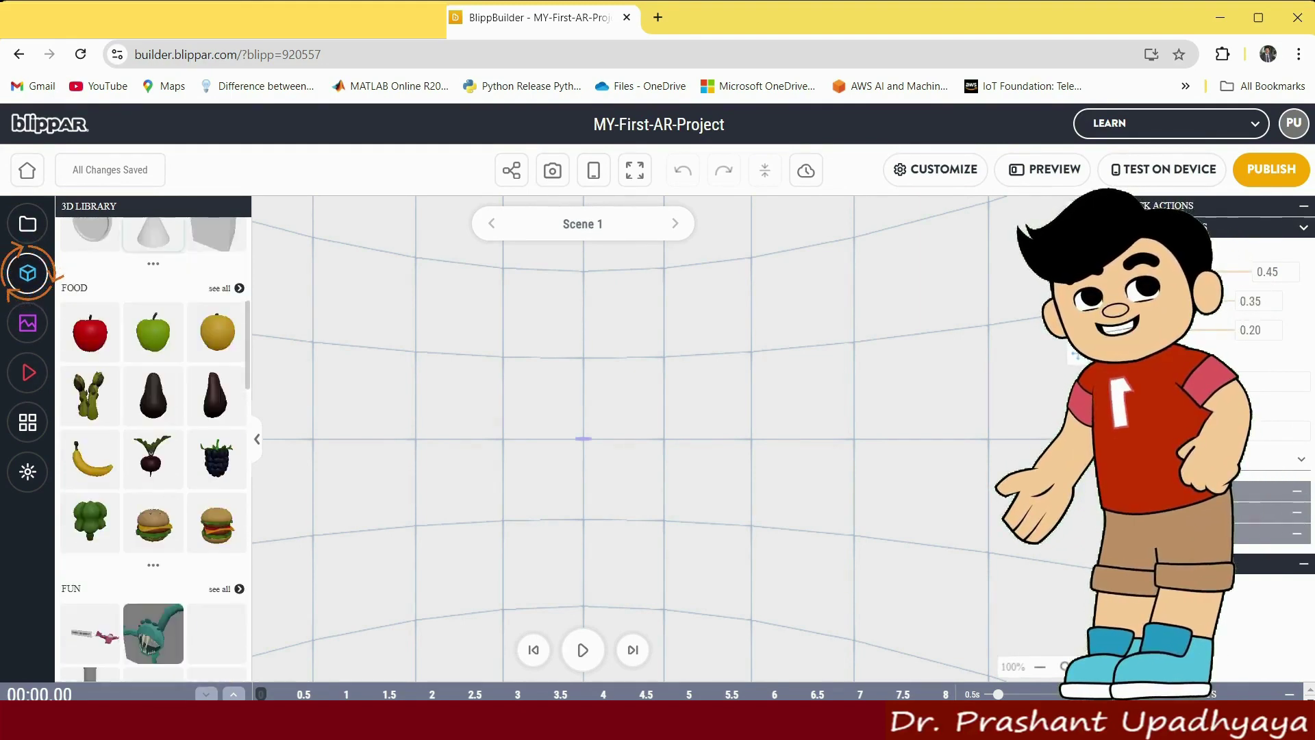
pyautogui.scroll(-10, 90, 351)
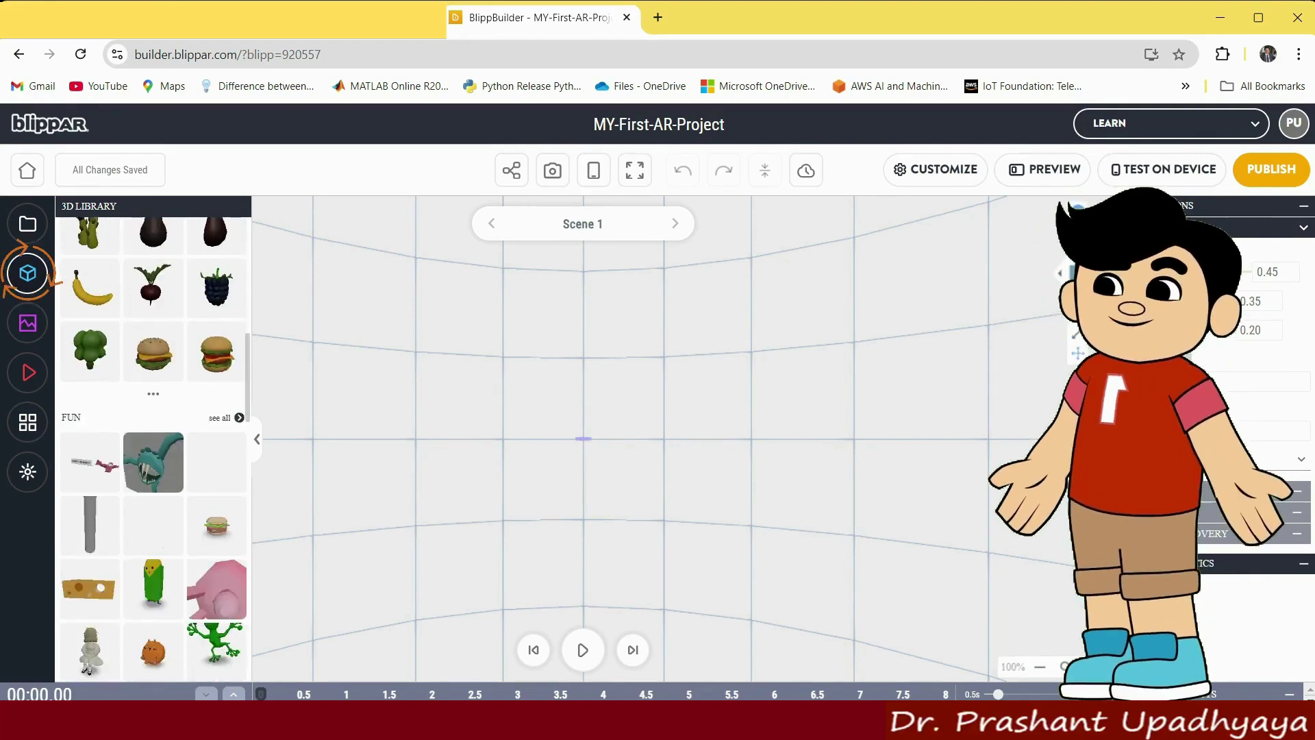
pyautogui.scroll(-12, 153, 439)
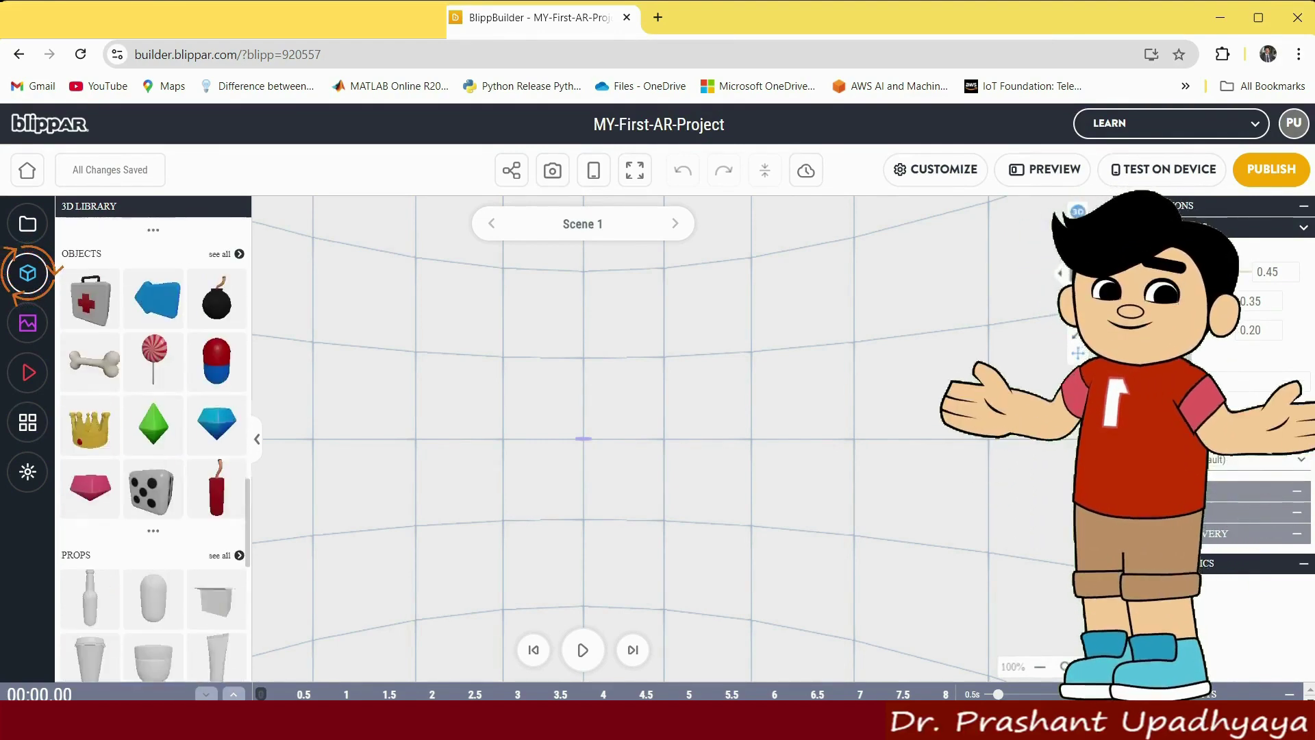
pyautogui.scroll(-1, 153, 439)
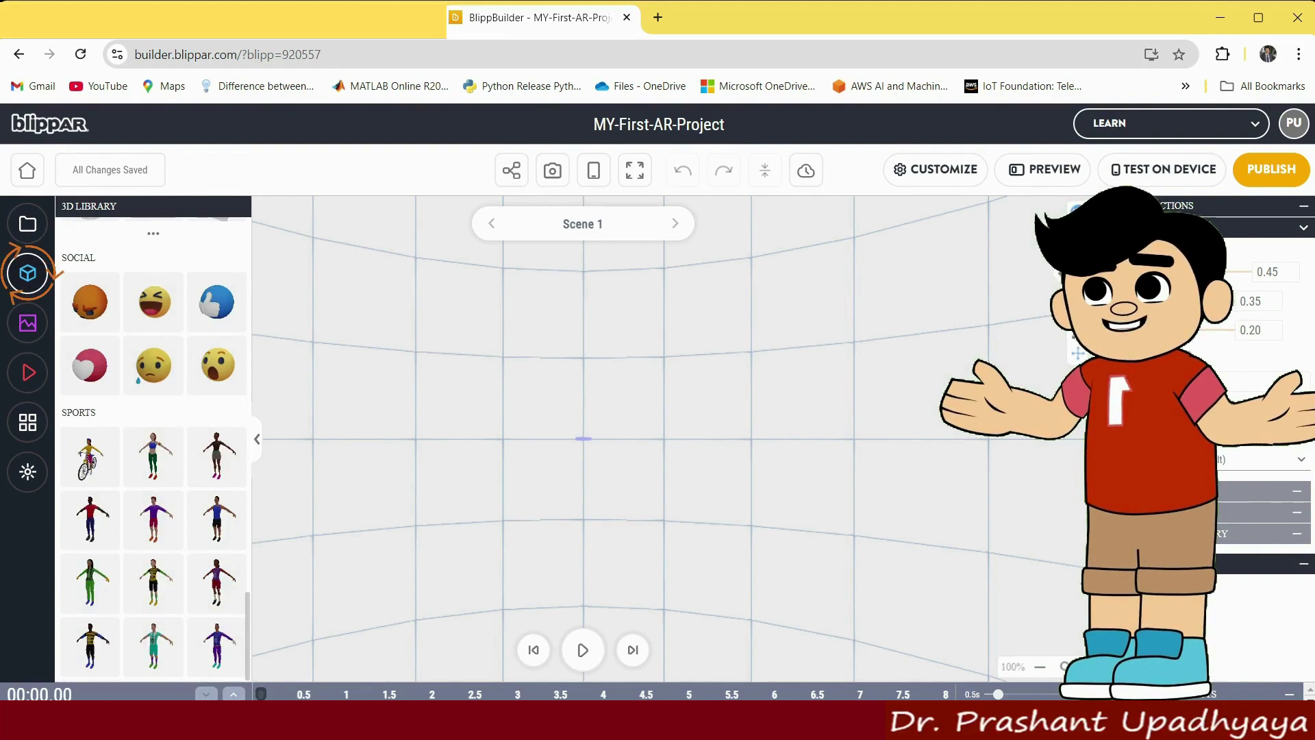
pyautogui.scroll(15, 93, 413)
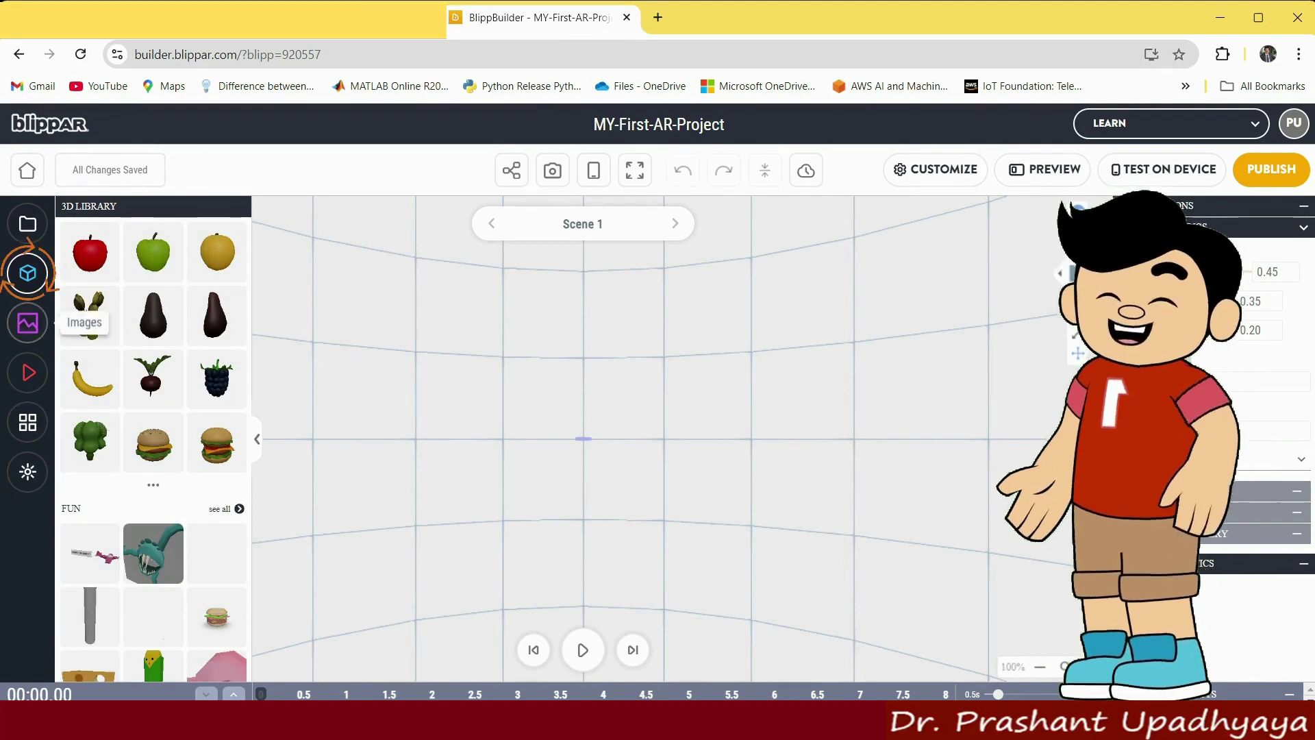
# Browse the image library from your own image assets through the landscapes to the 360 images
pyautogui.click(27, 322)
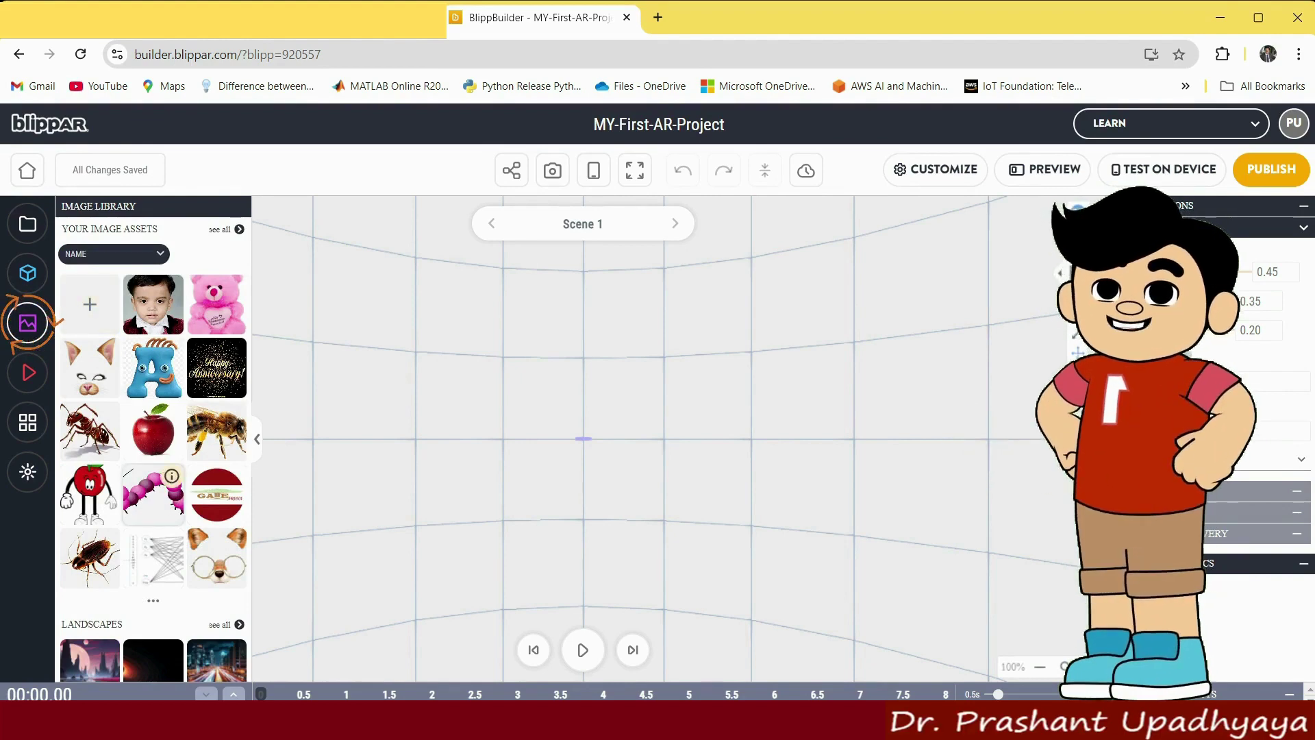
pyautogui.scroll(-4, 154, 493)
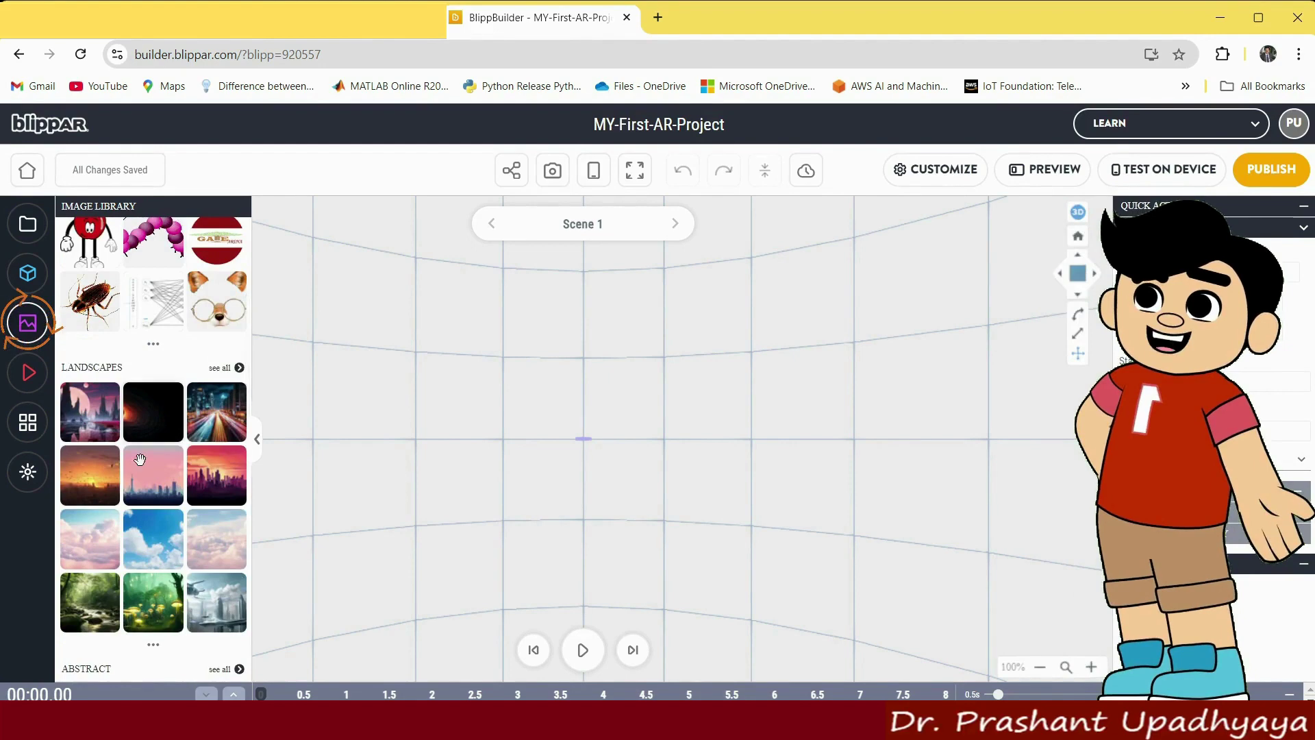
pyautogui.scroll(-4, 140, 459)
pyautogui.scroll(-1, 133, 519)
pyautogui.scroll(-7, 132, 519)
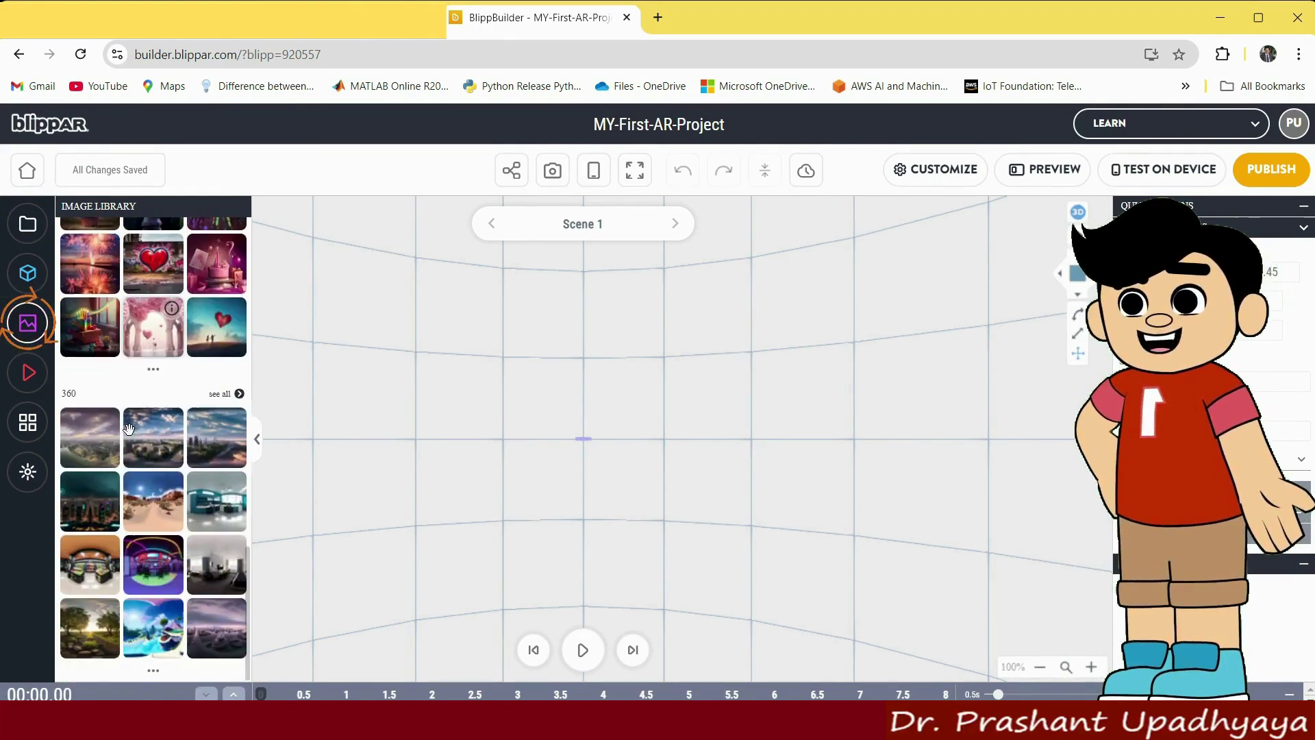
pyautogui.scroll(15, 129, 445)
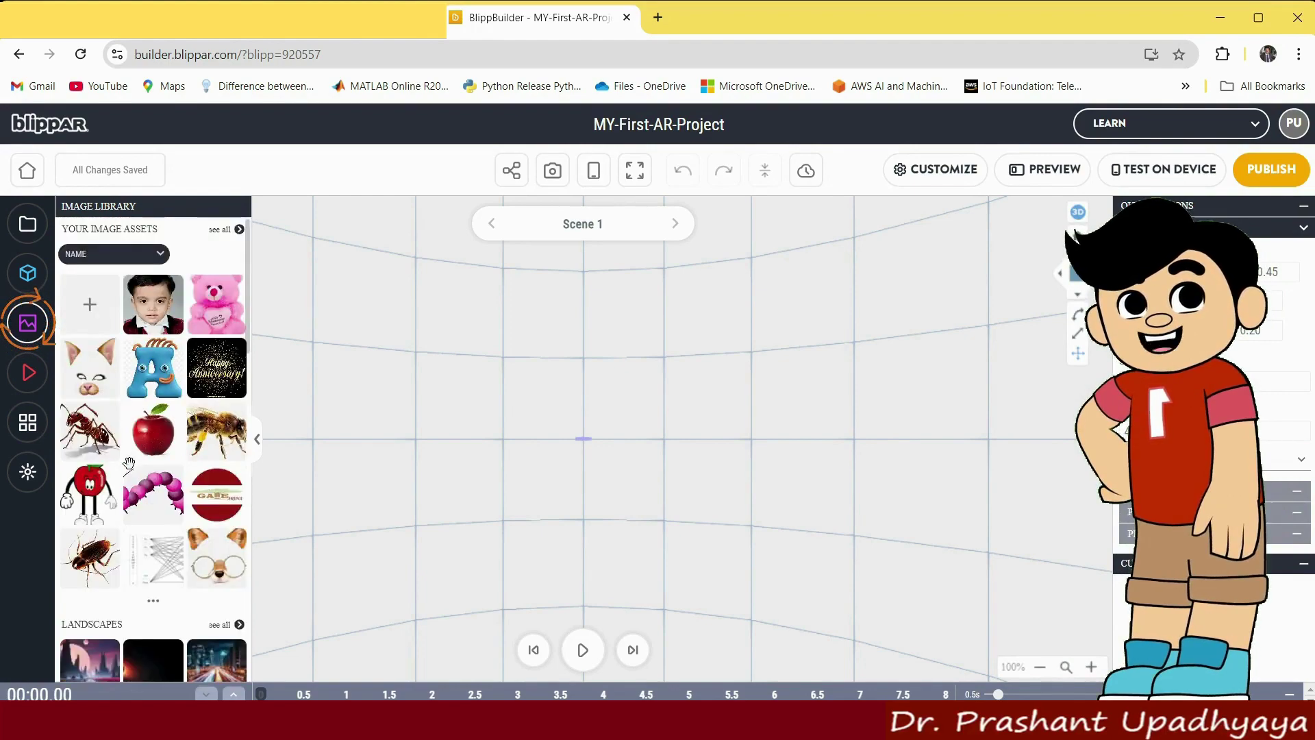
# Open the dialog for adding an image asset, view its file upload option, and close it
pyautogui.click(89, 303)
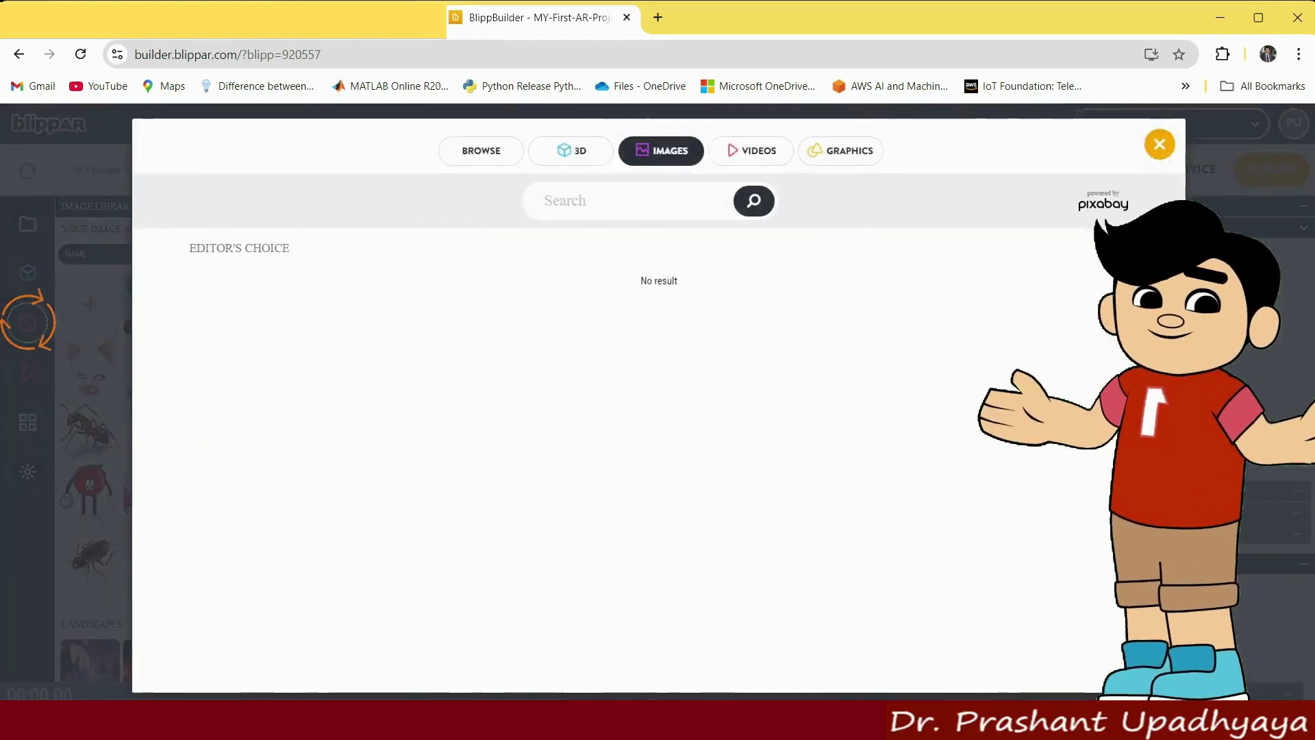
pyautogui.click(481, 151)
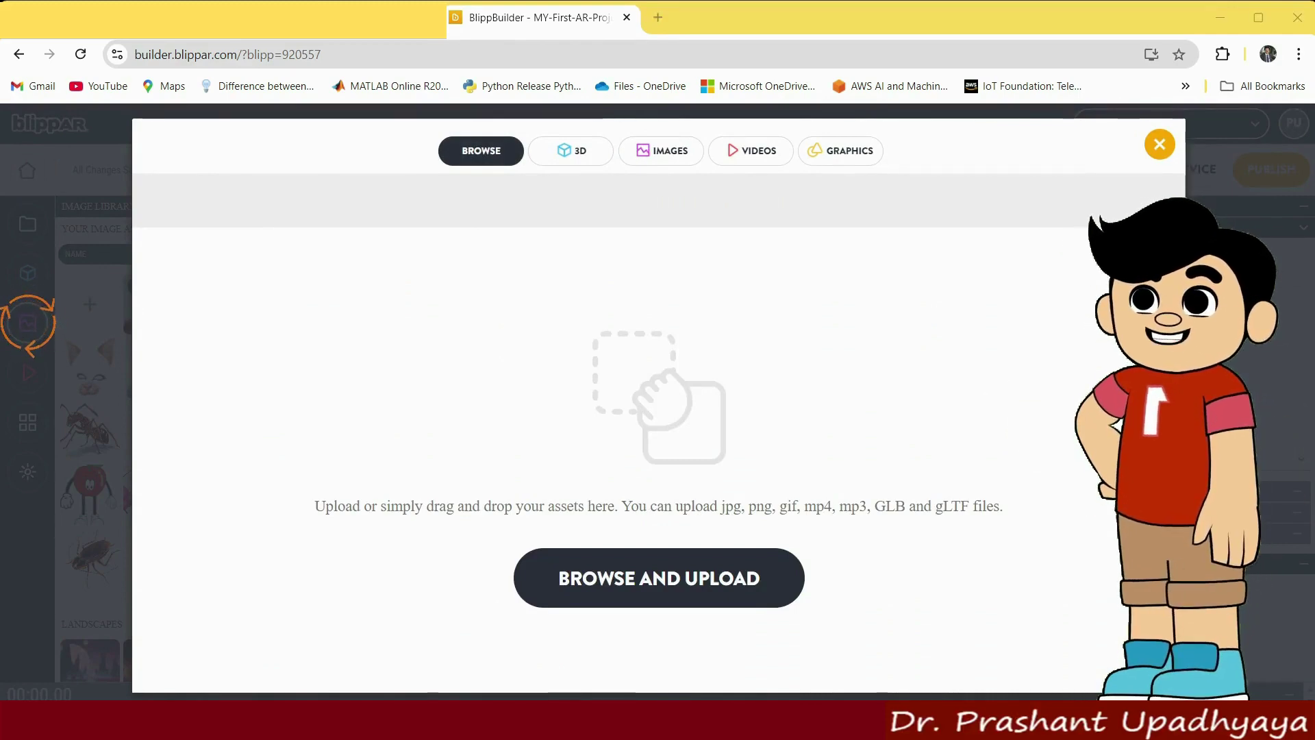
pyautogui.click(28, 324)
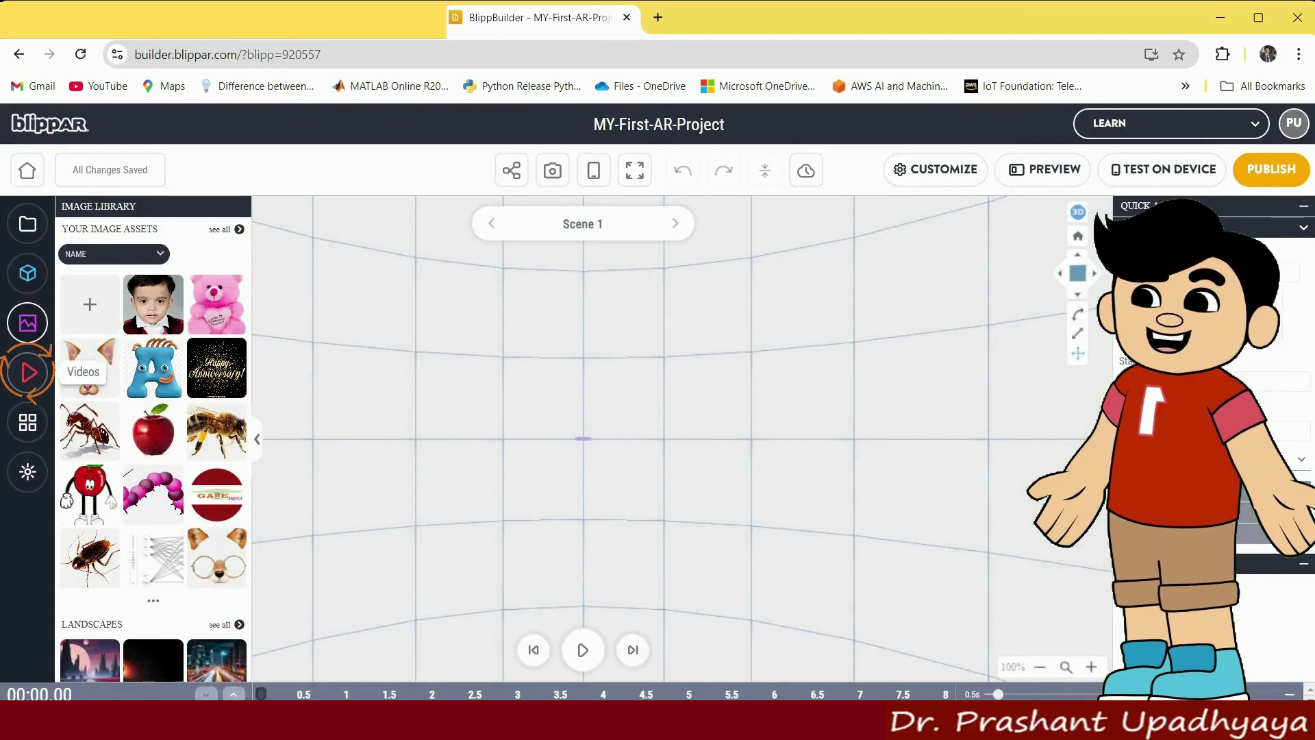
# Look through the video library, the built-in widgets and the available light types
pyautogui.click(29, 372)
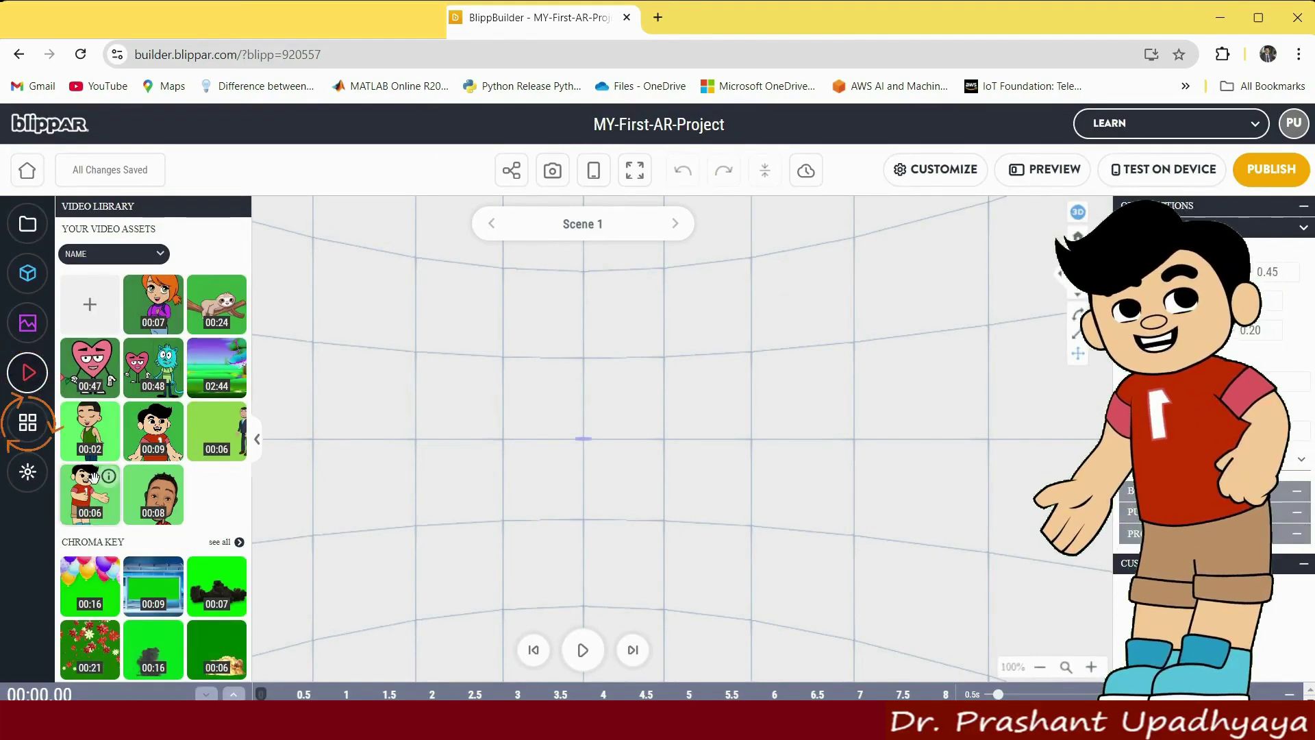
pyautogui.click(28, 422)
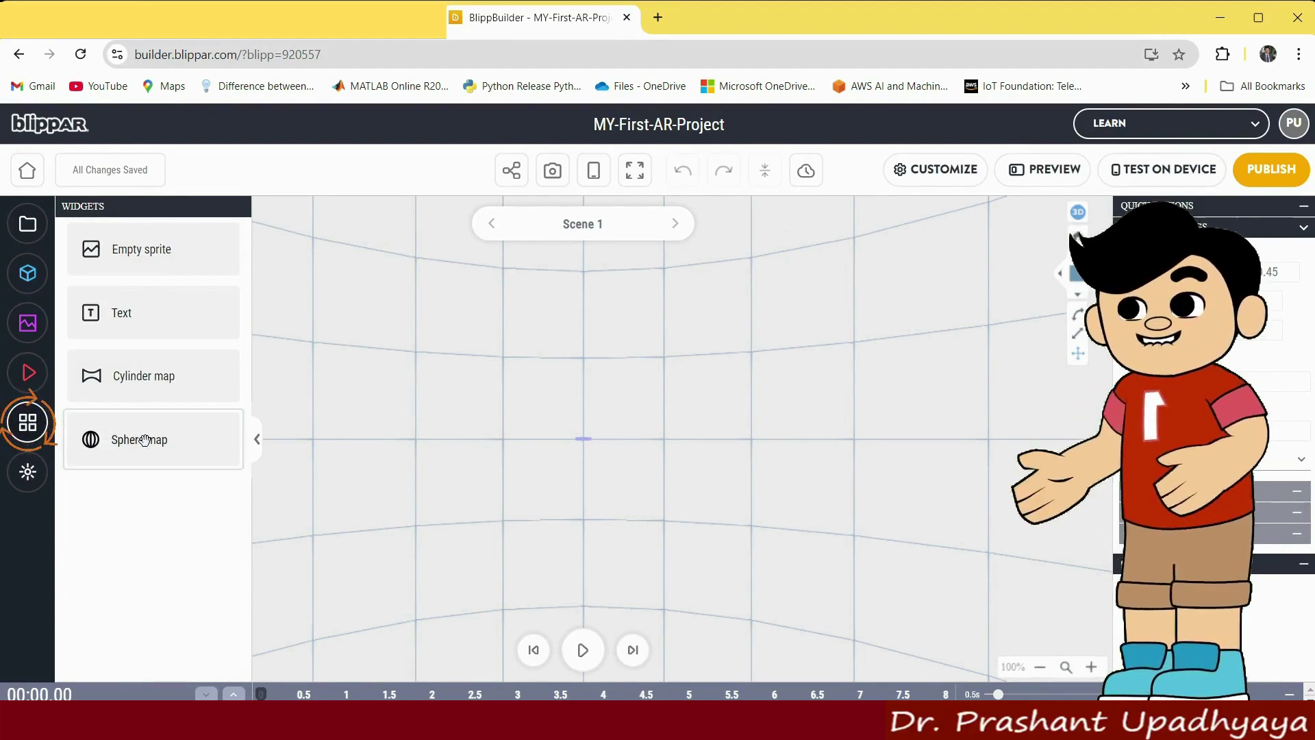
pyautogui.click(28, 471)
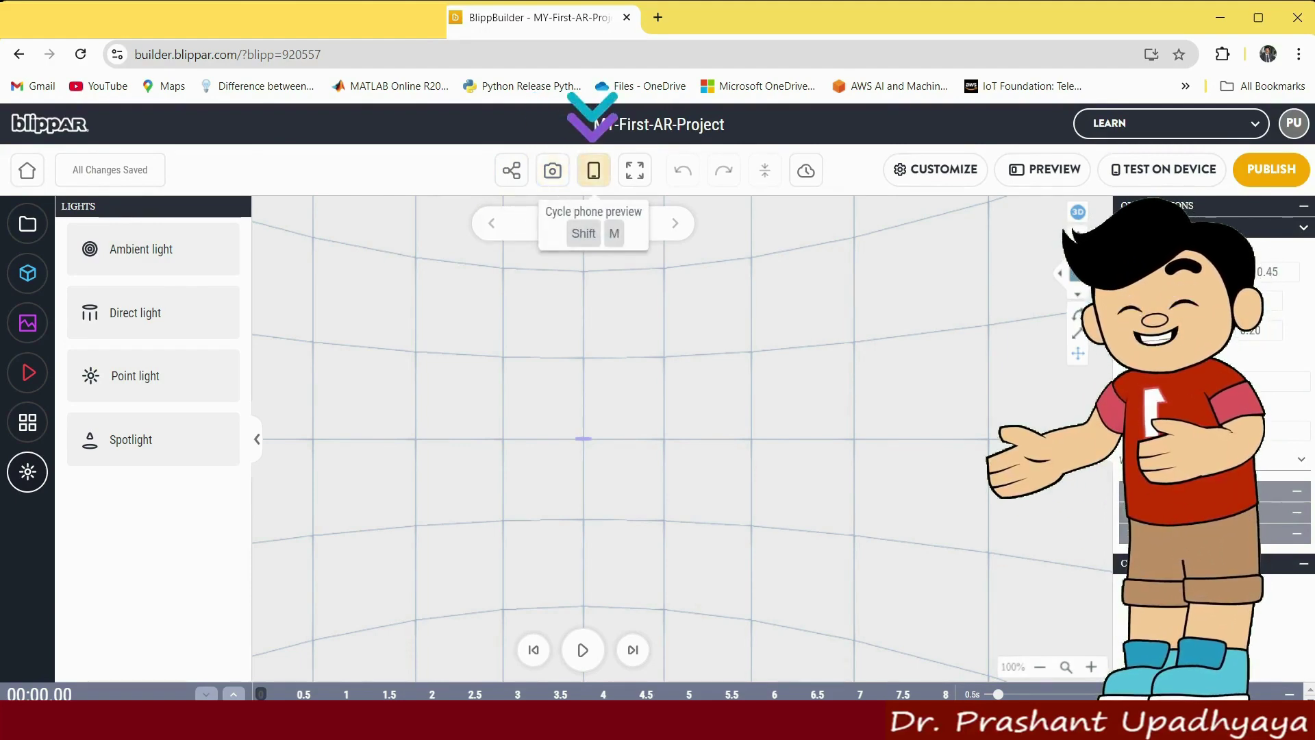
# Cycle the phone preview through portrait and landscape, and view Scene 1 in fullscreen before returning to the editor
pyautogui.click(593, 170)
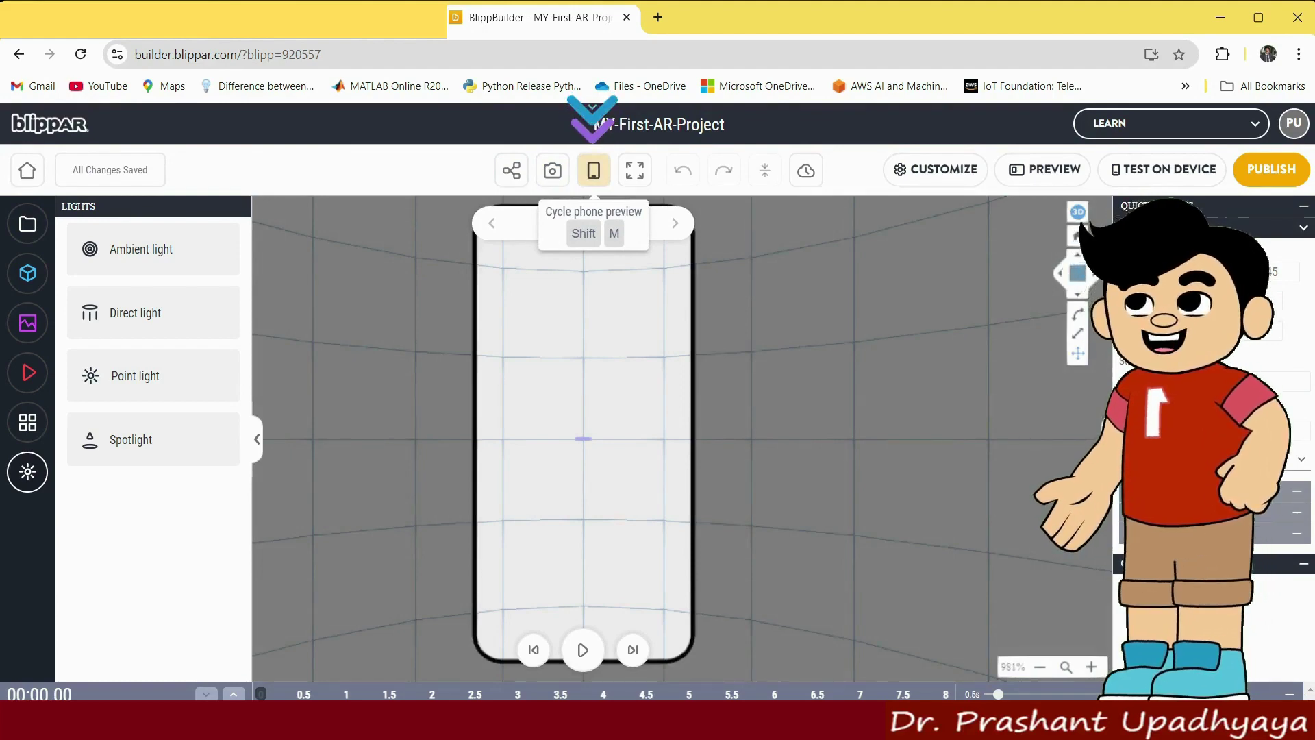
pyautogui.hotkey('shift', 'm')
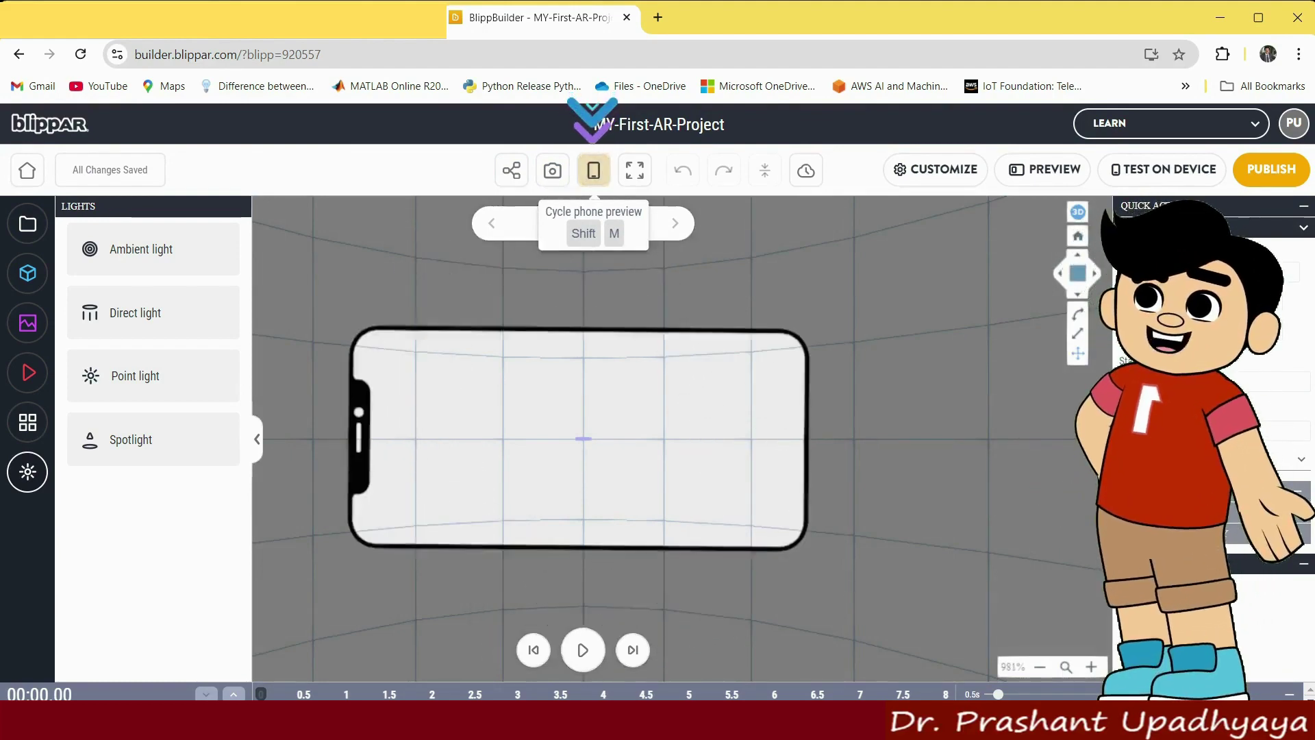
pyautogui.click(593, 170)
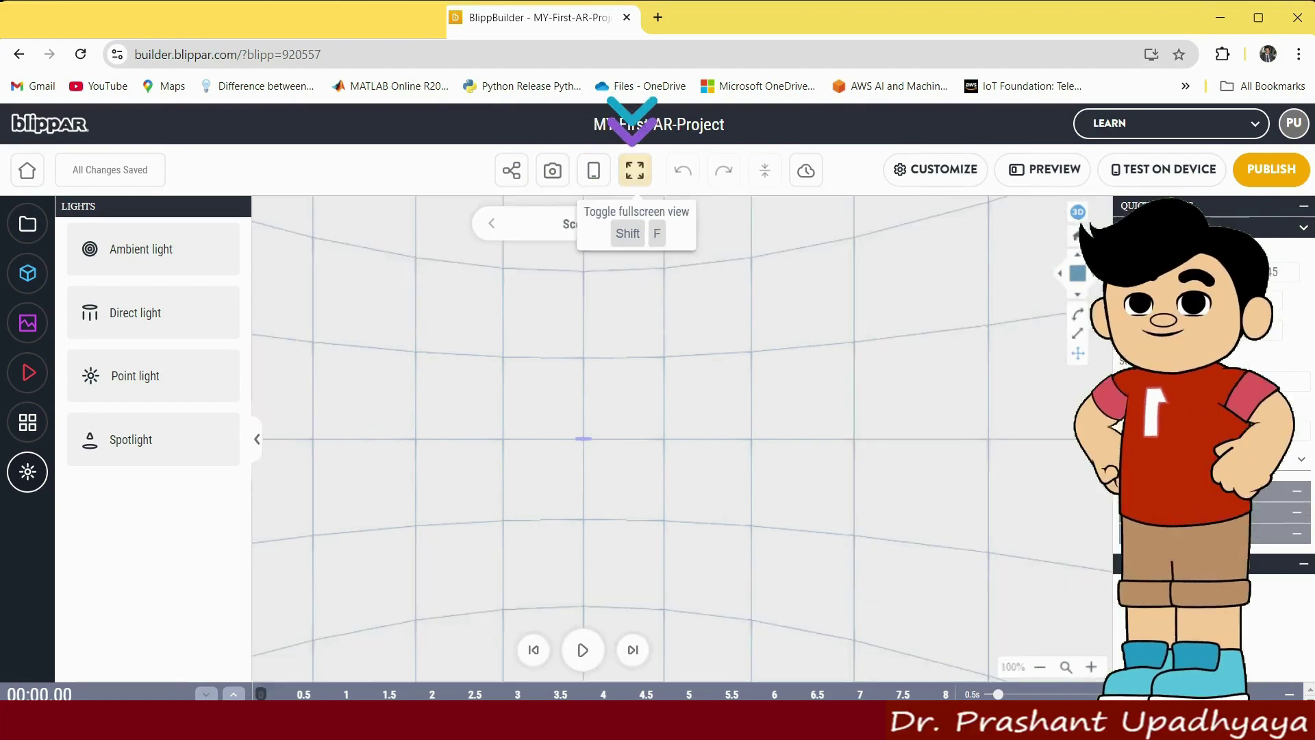
pyautogui.hotkey('shift', 'f')
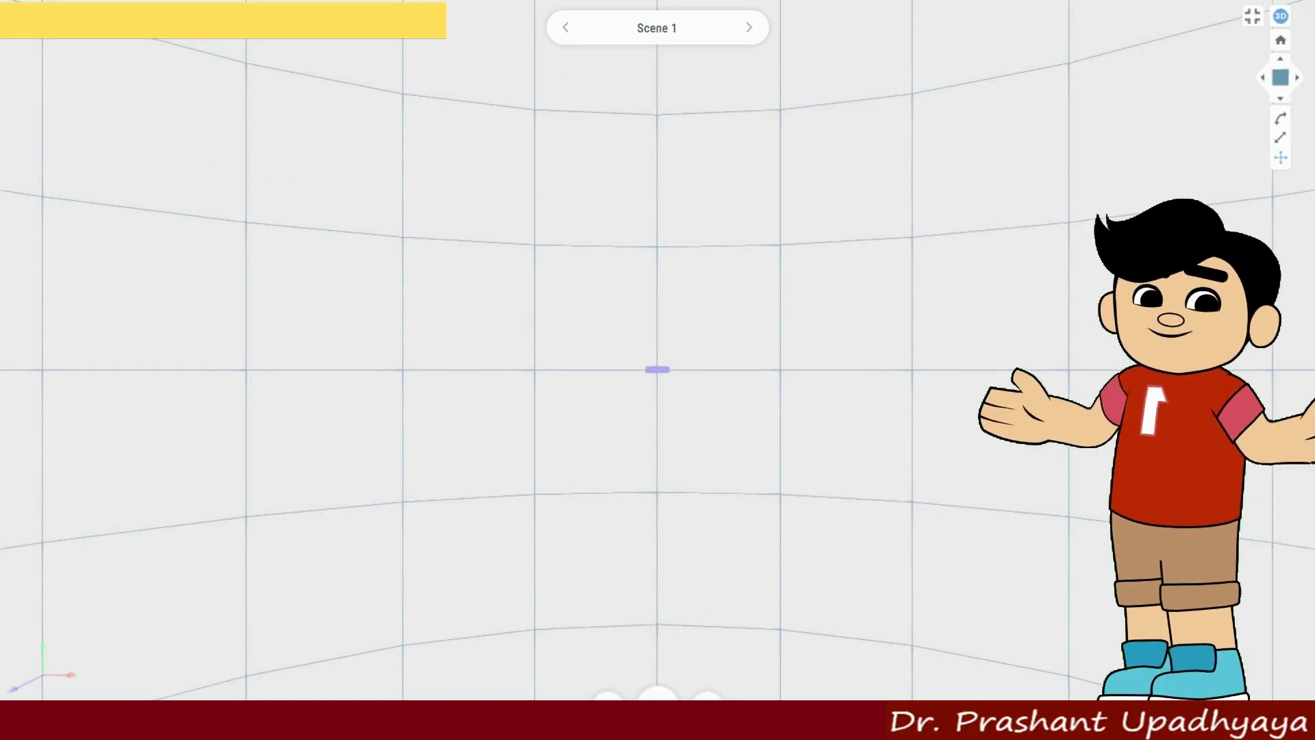
pyautogui.press('Escape')
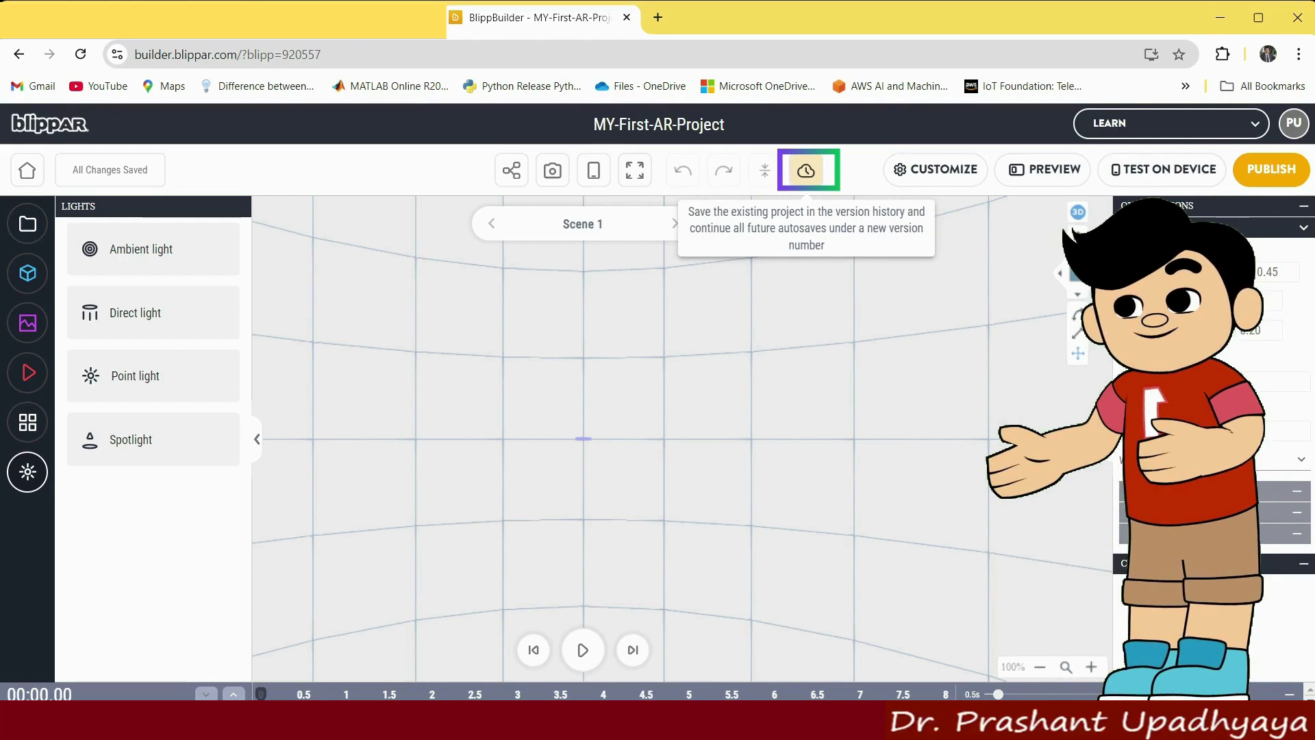
# Save the project to the version history under a new version number, and preview the scene
pyautogui.click(936, 170)
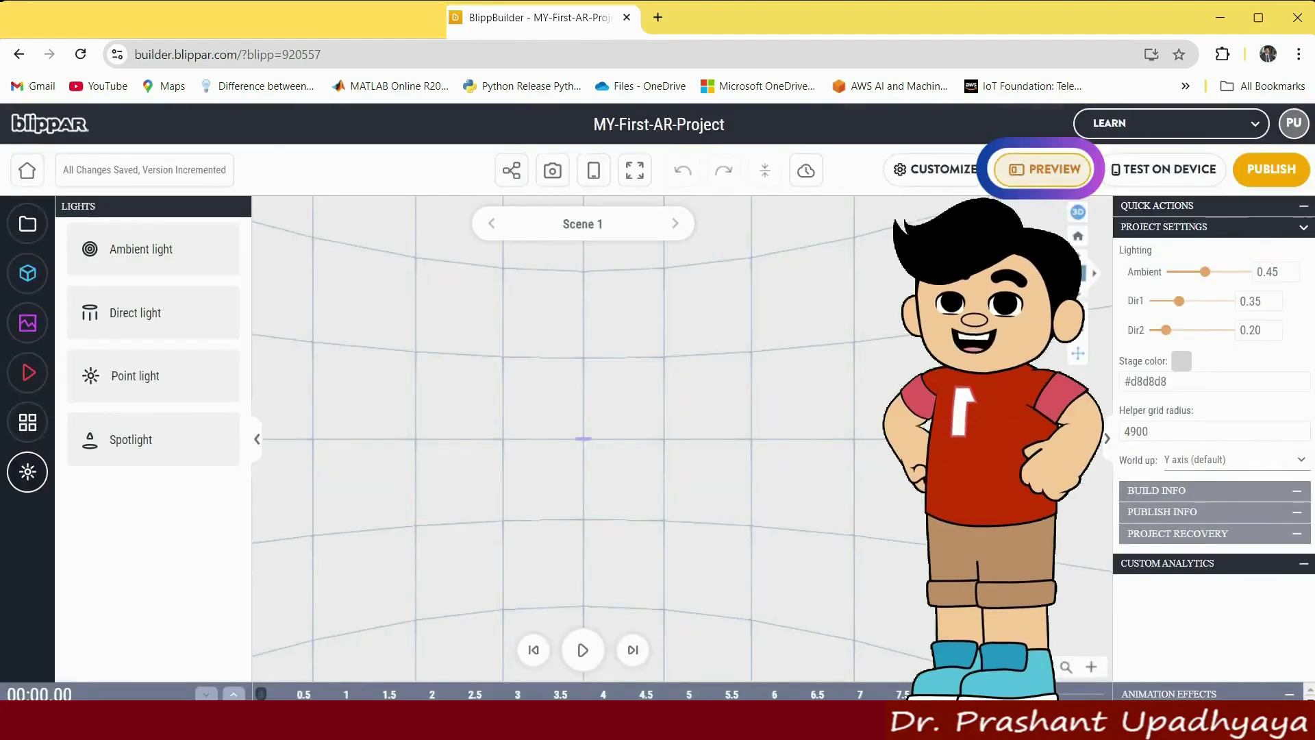
pyautogui.click(1042, 169)
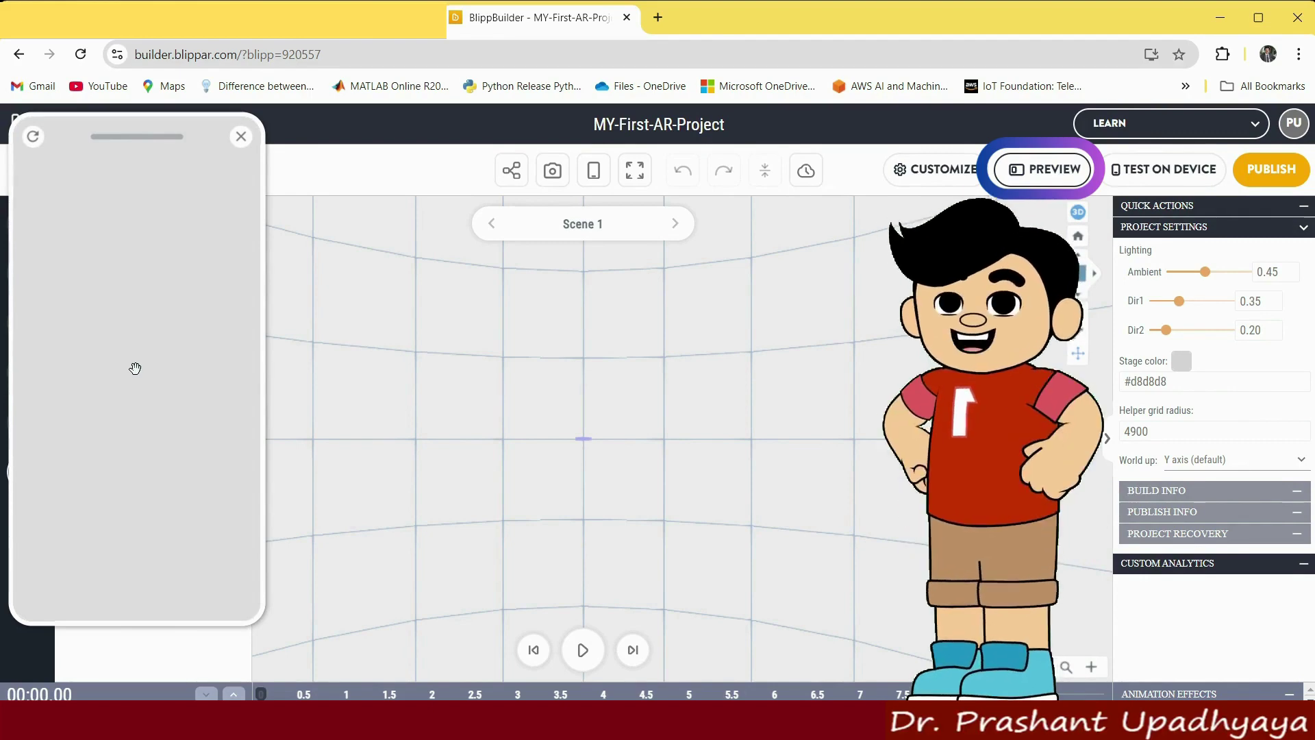
pyautogui.click(240, 136)
# Add a Text widget to Scene 1 and replace its sample label with the presenter's title and name in capitals
pyautogui.click(27, 422)
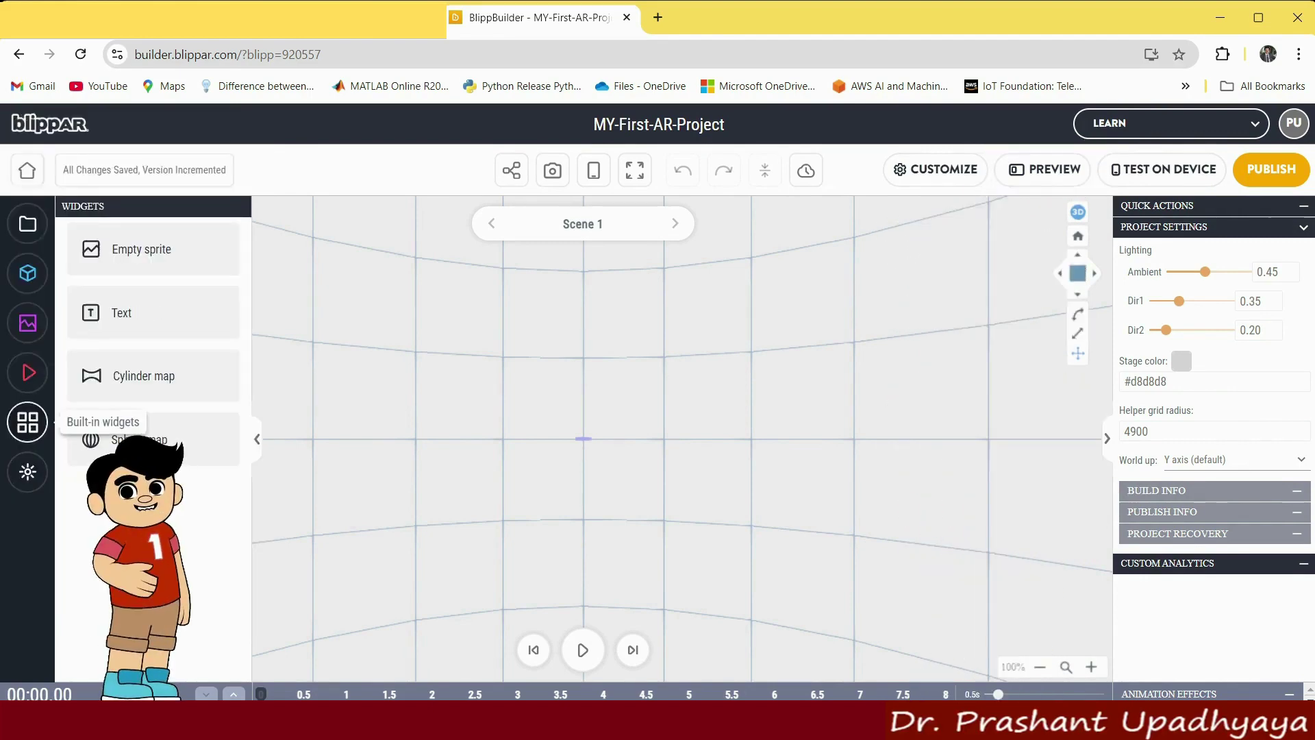
pyautogui.click(113, 312)
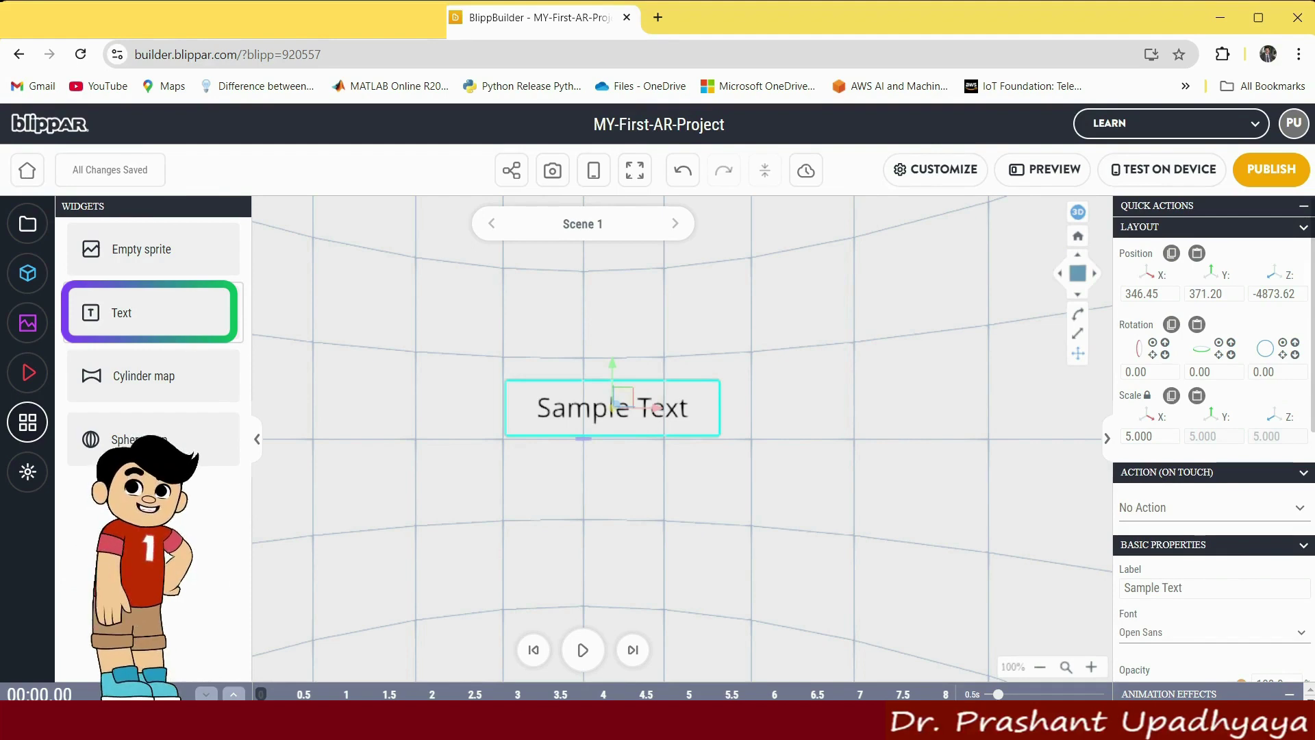
pyautogui.tripleClick(1180, 590)
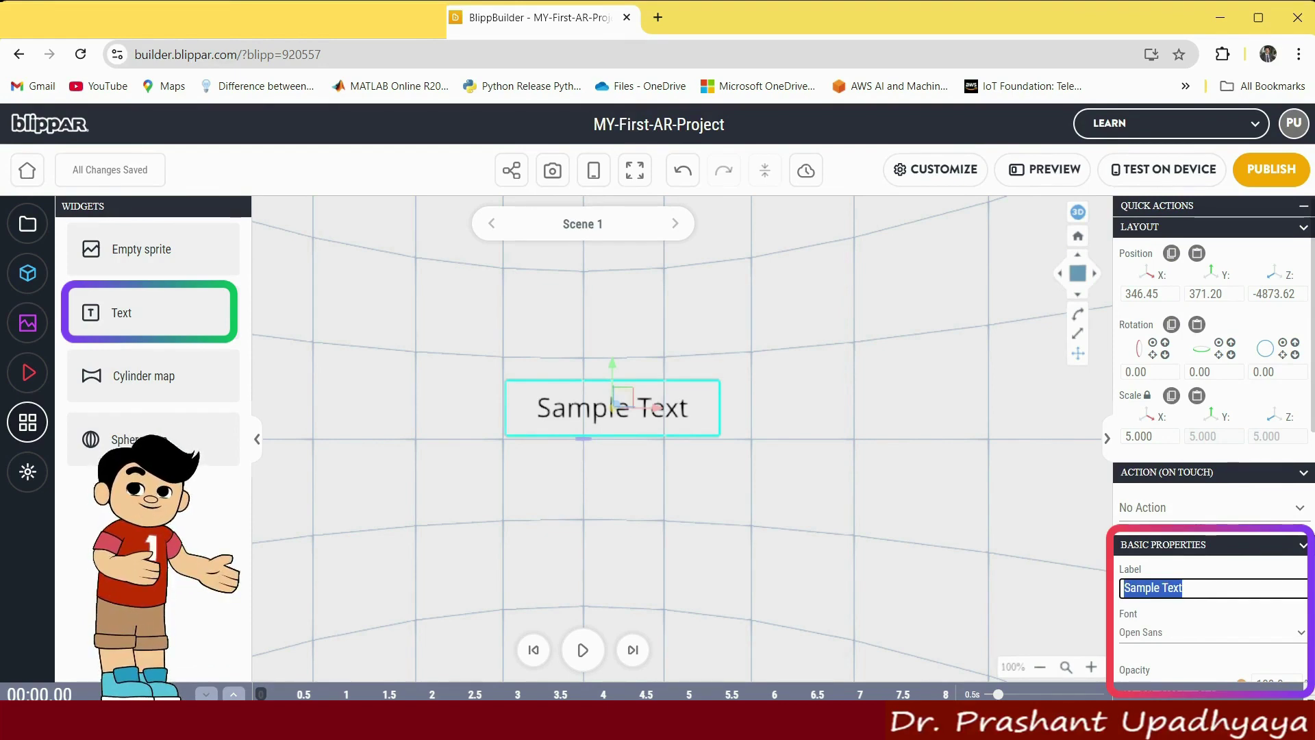
pyautogui.write('DR PRASHANT')
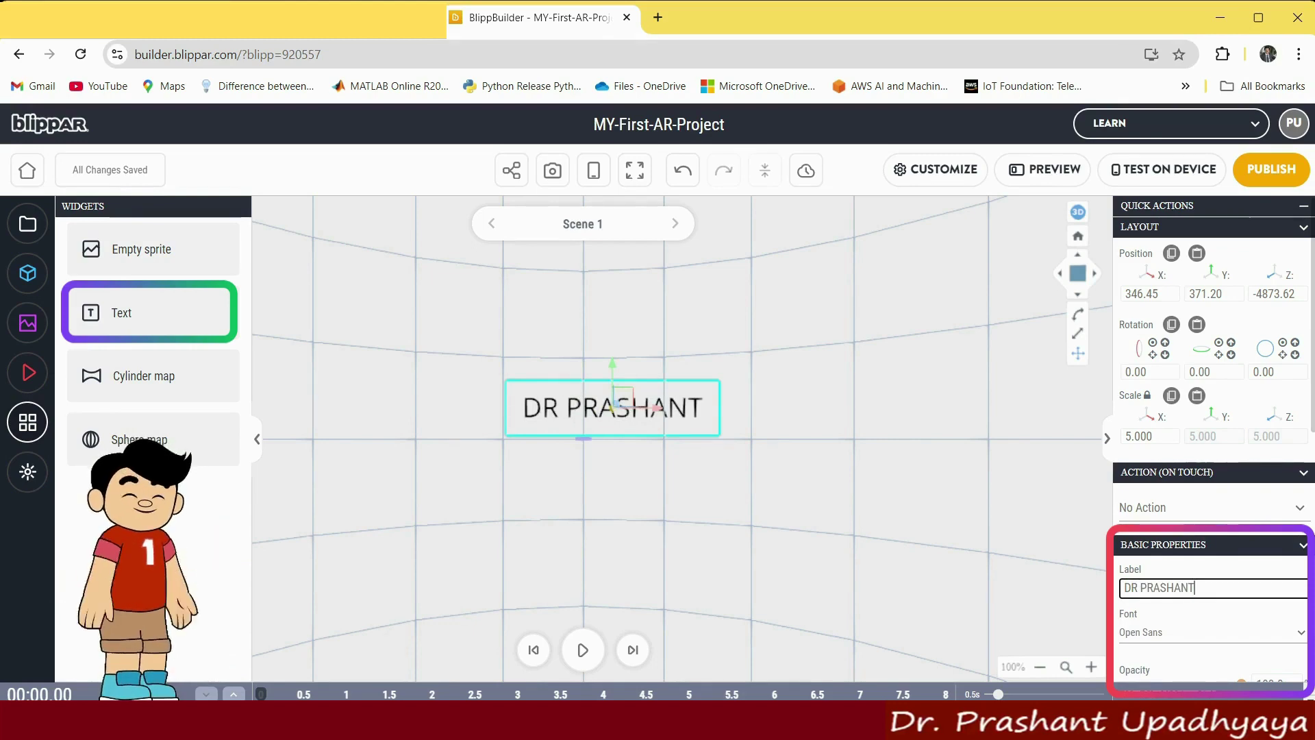
# Clear the existing text label and add a new Text widget to Scene 1 labelled "MY FIRST AR PROJECT"
pyautogui.hotkey('ctrl', 'a')
pyautogui.press('BackSpace')
pyautogui.click(152, 313)
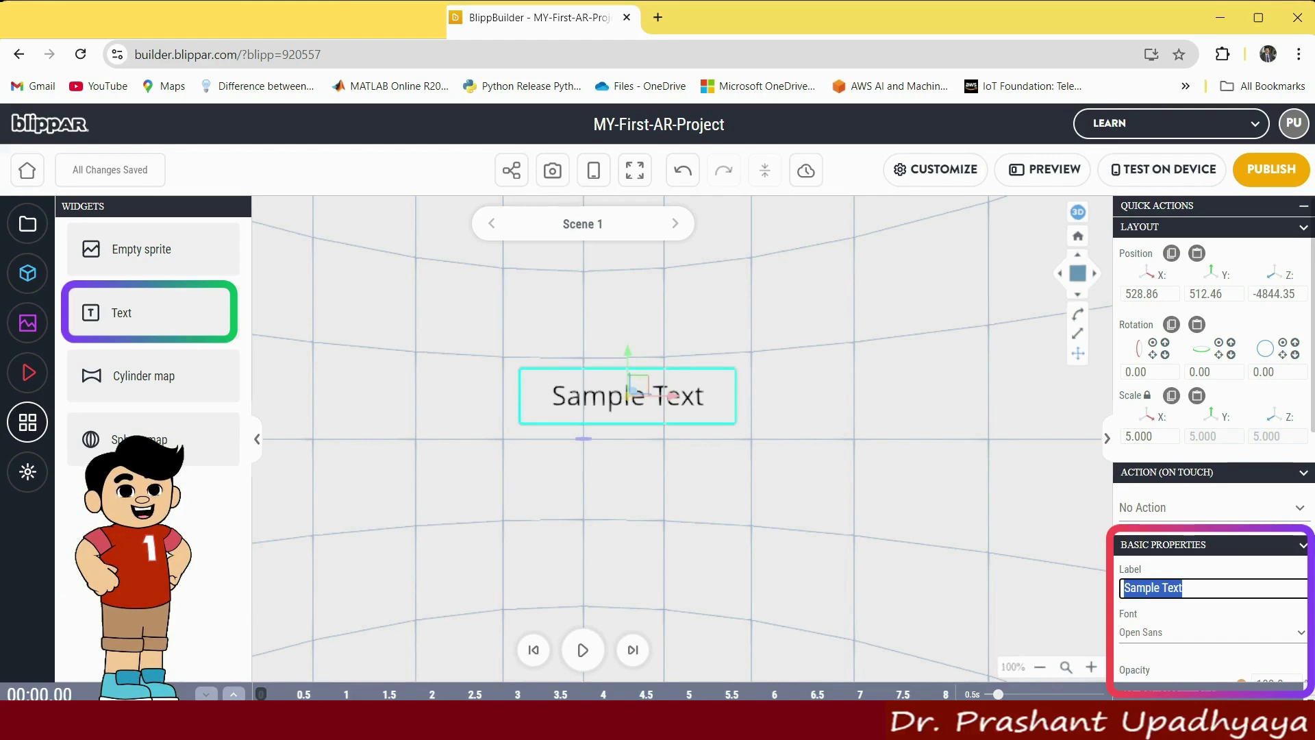
pyautogui.write('MY FIR')
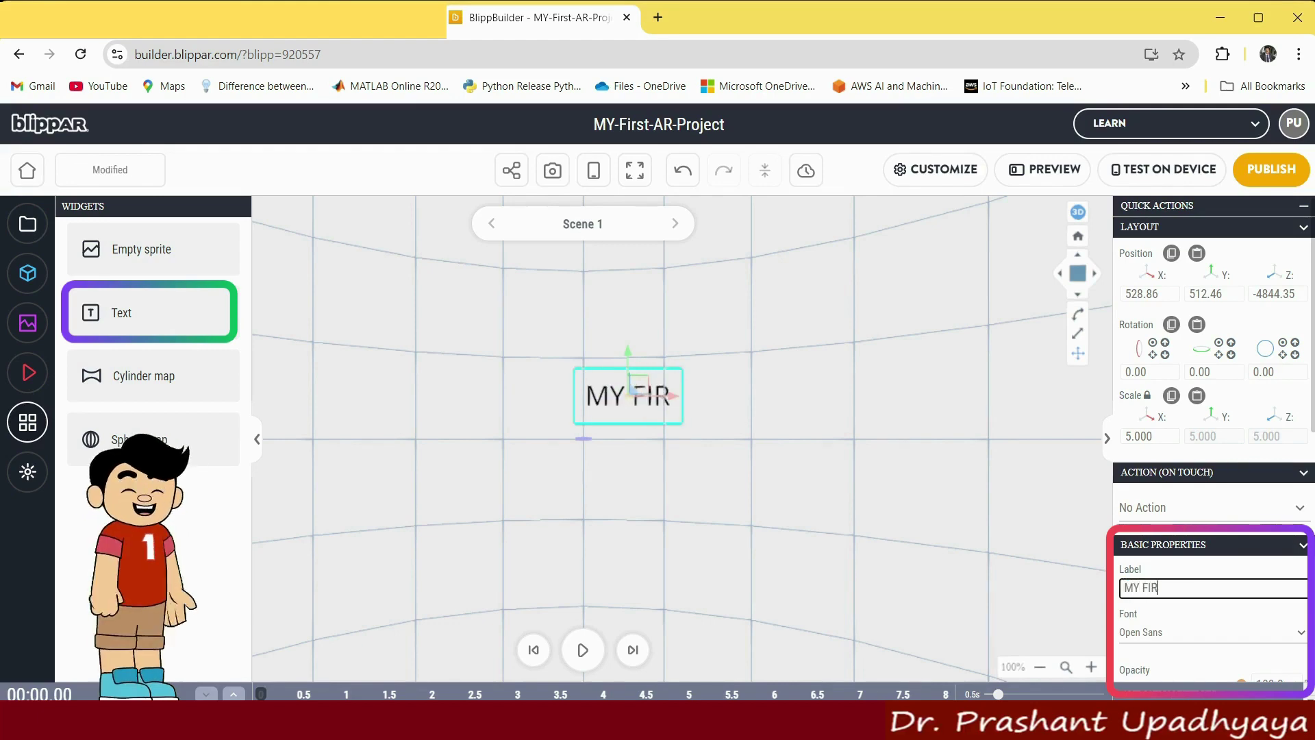
pyautogui.write('ST AR PROJECT')
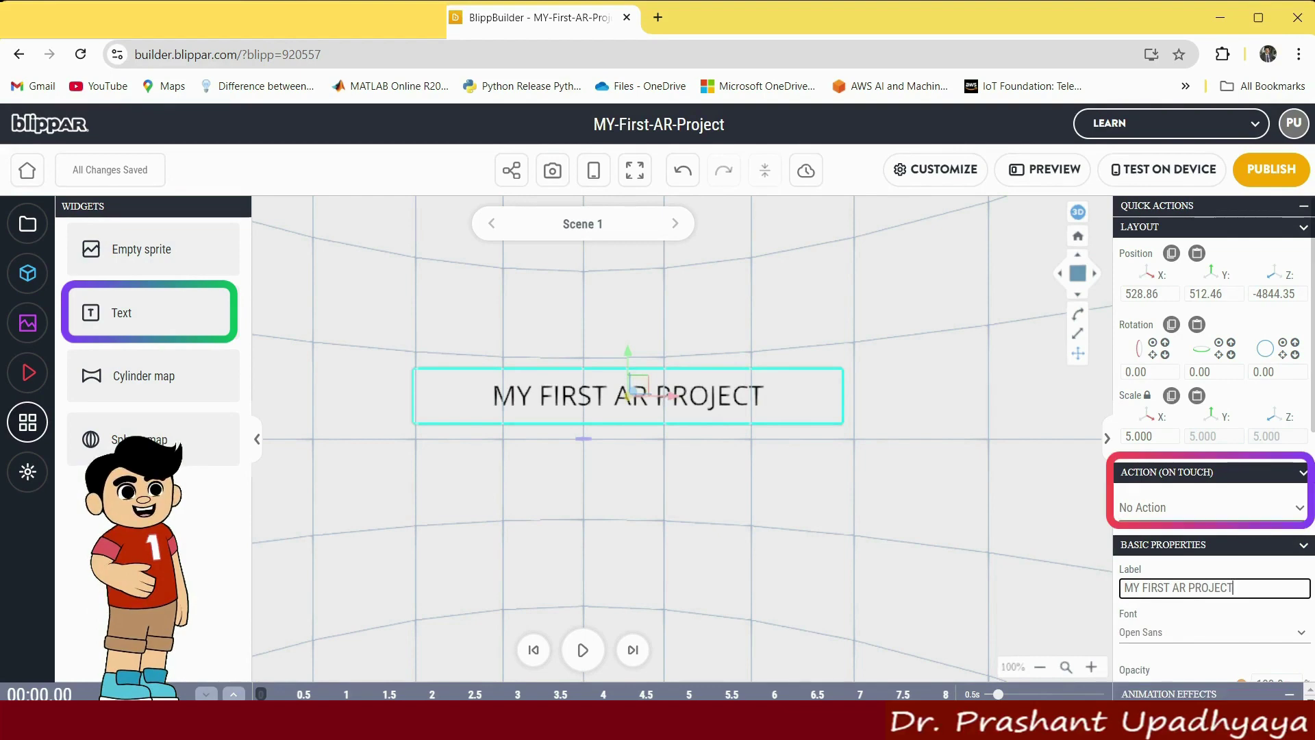
pyautogui.click(1211, 507)
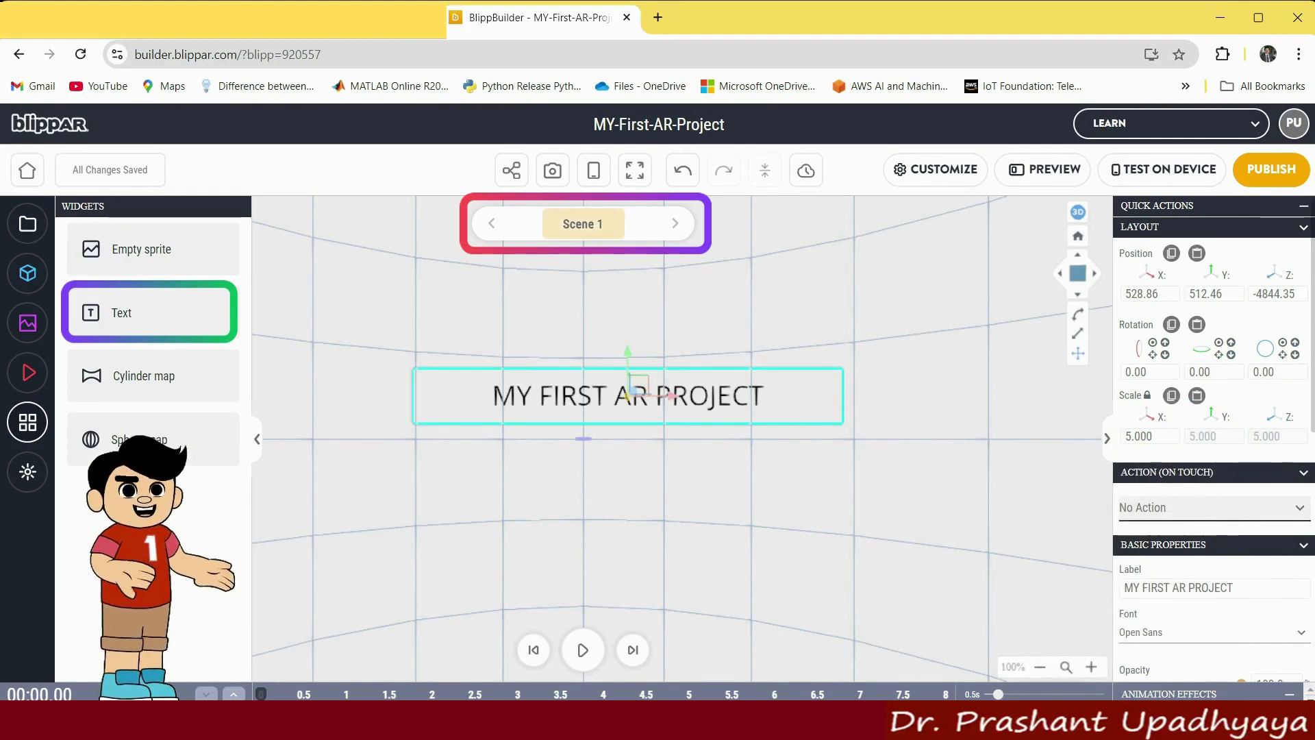
# Add a new scene named Scene 2 to the project and return to Scene 1
pyautogui.click(582, 224)
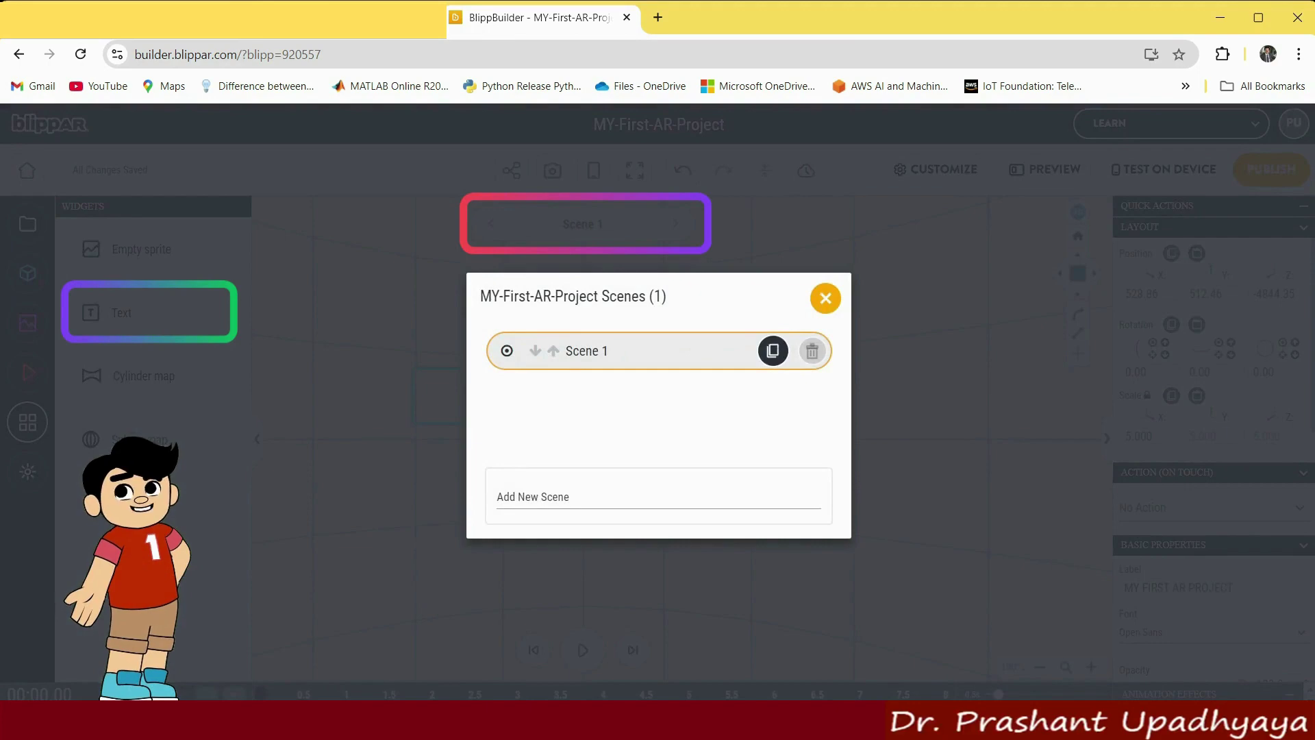
pyautogui.click(537, 489)
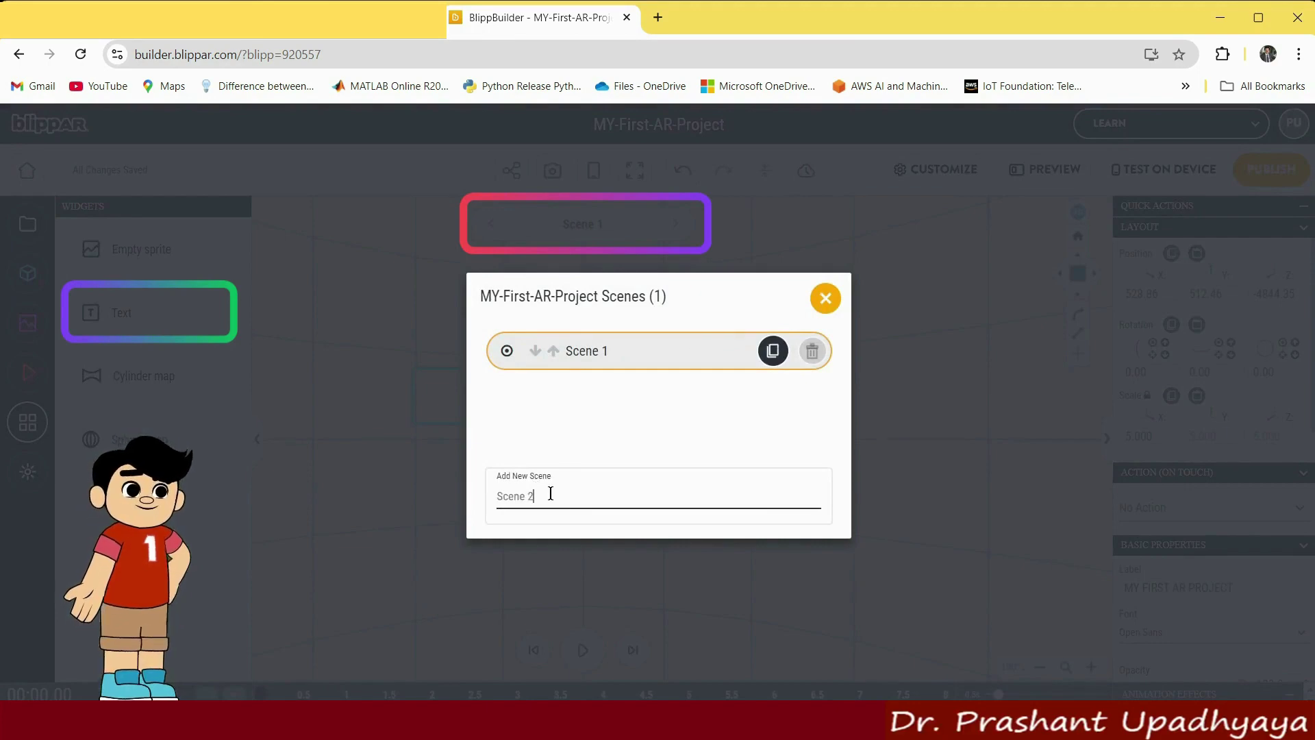
pyautogui.press('Return')
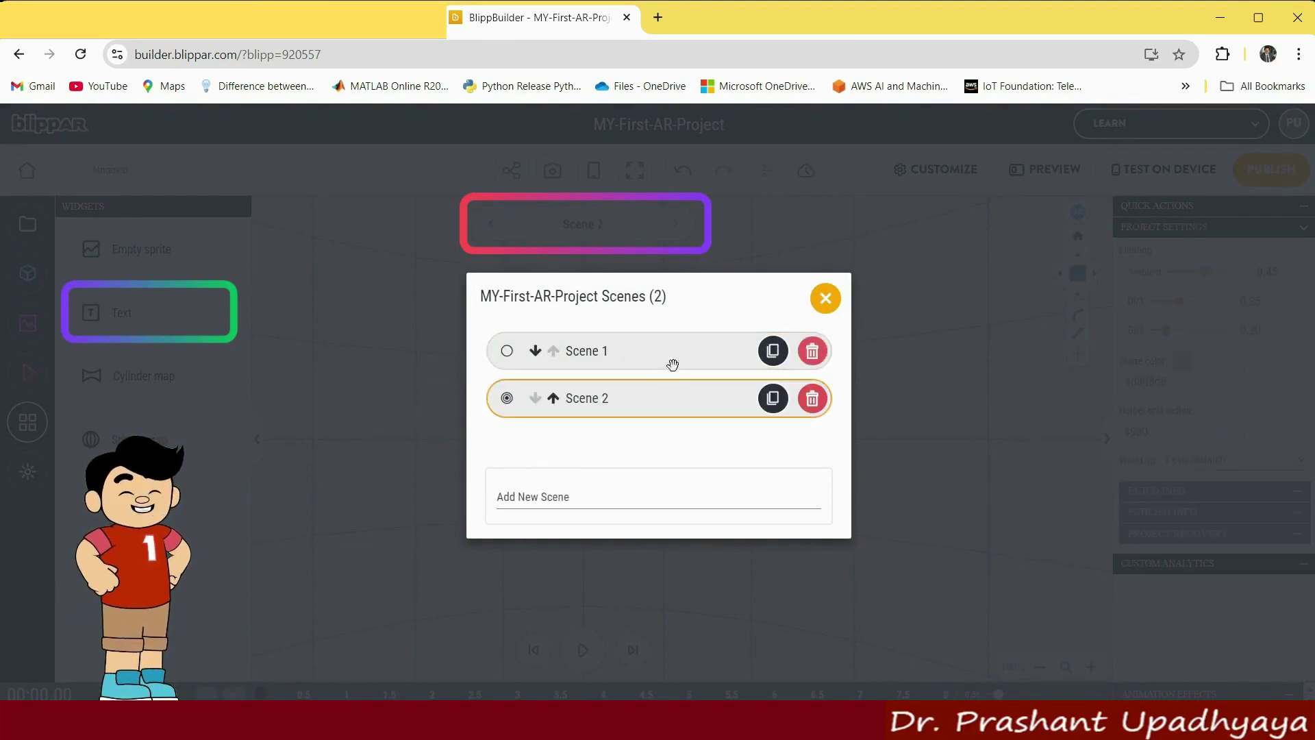
pyautogui.click(825, 298)
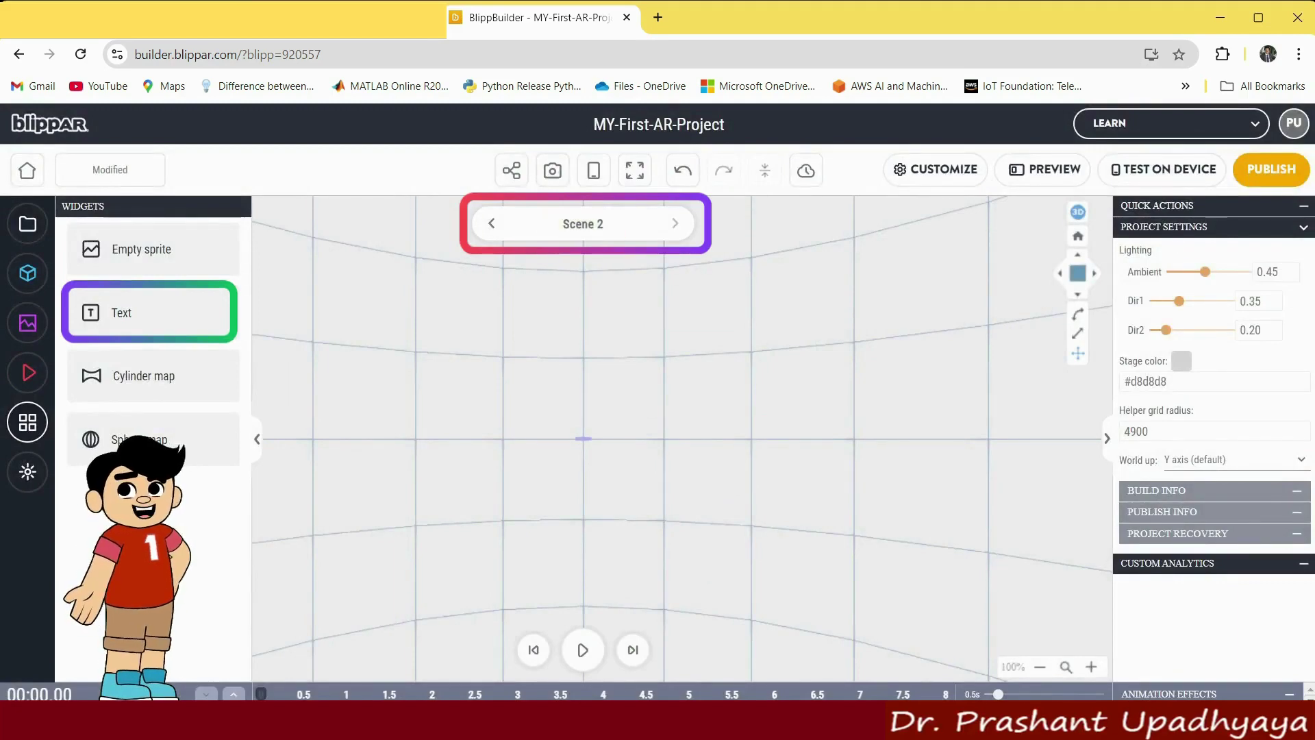
pyautogui.click(491, 223)
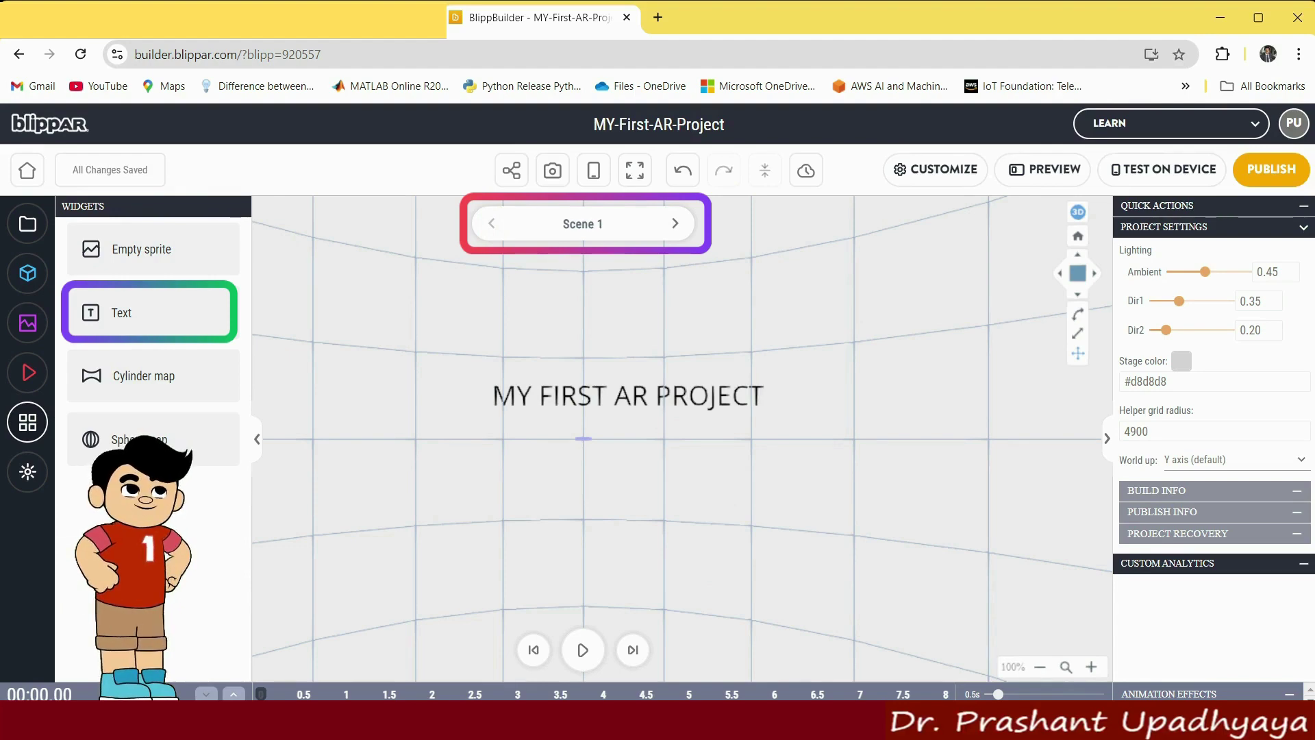
# Colour the "MY FIRST AR PROJECT" text red (#ff0000)
pyautogui.click(628, 396)
pyautogui.scroll(-3, 1213, 439)
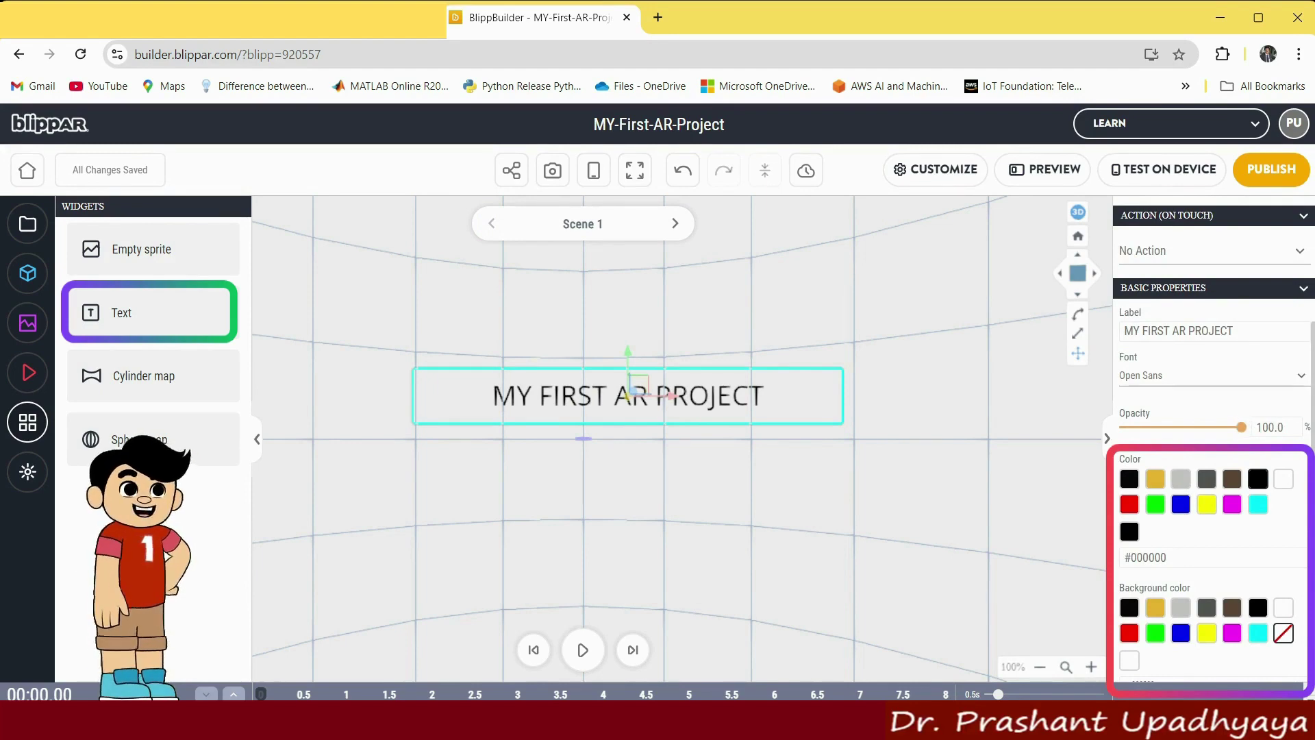
pyautogui.click(1130, 505)
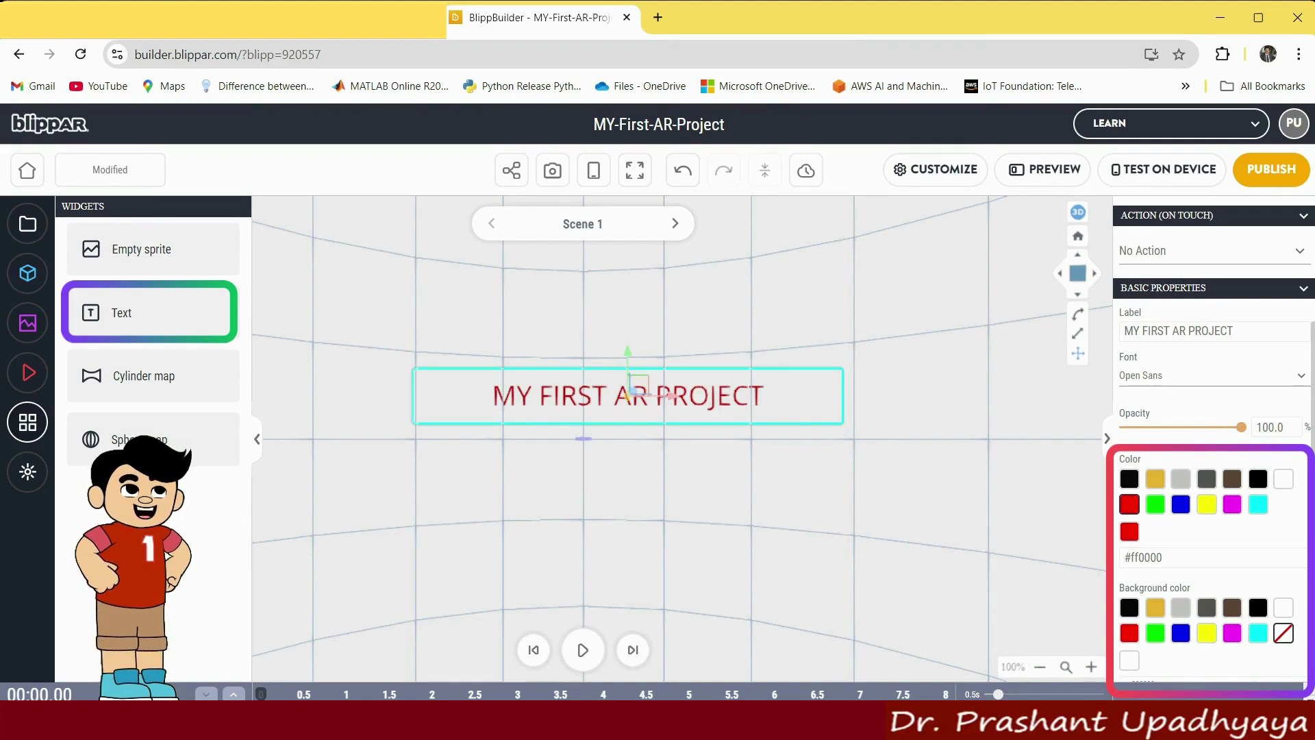
# Try the Cutive Mono font on the text and settle on Lato Bold
pyautogui.click(1213, 376)
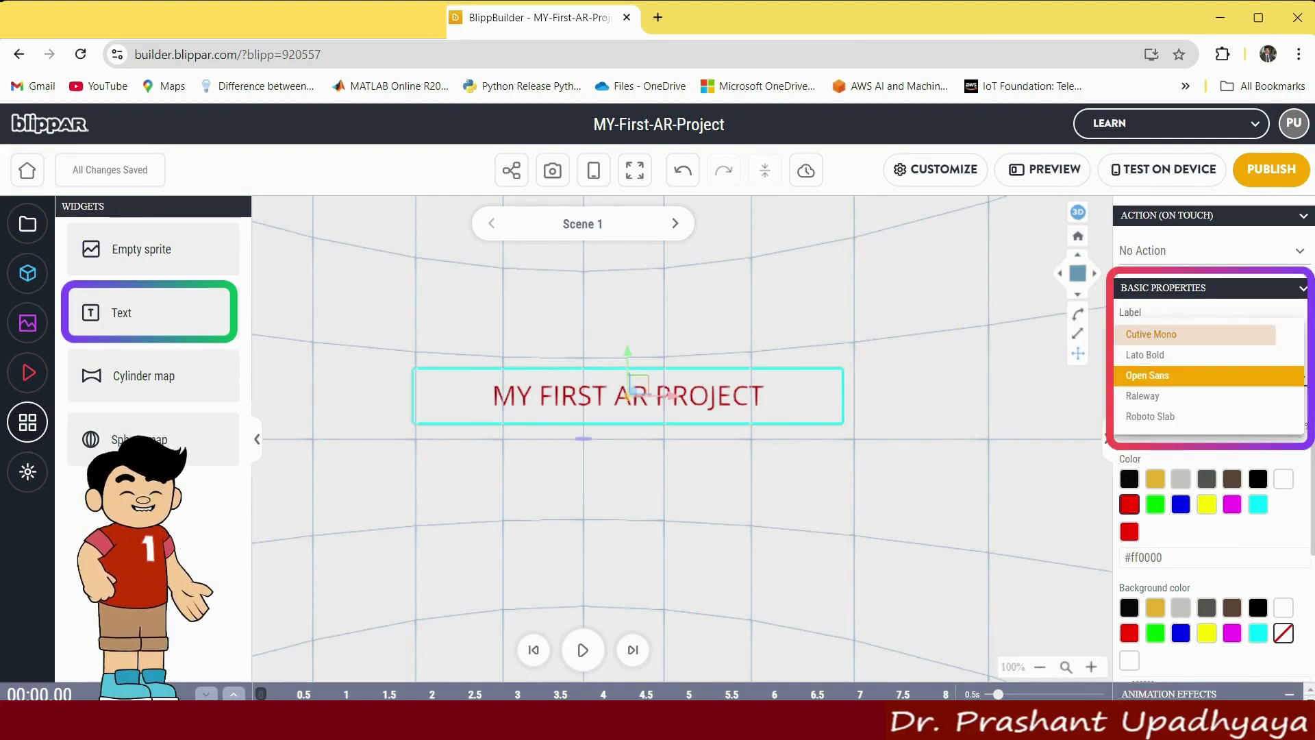
pyautogui.click(1173, 334)
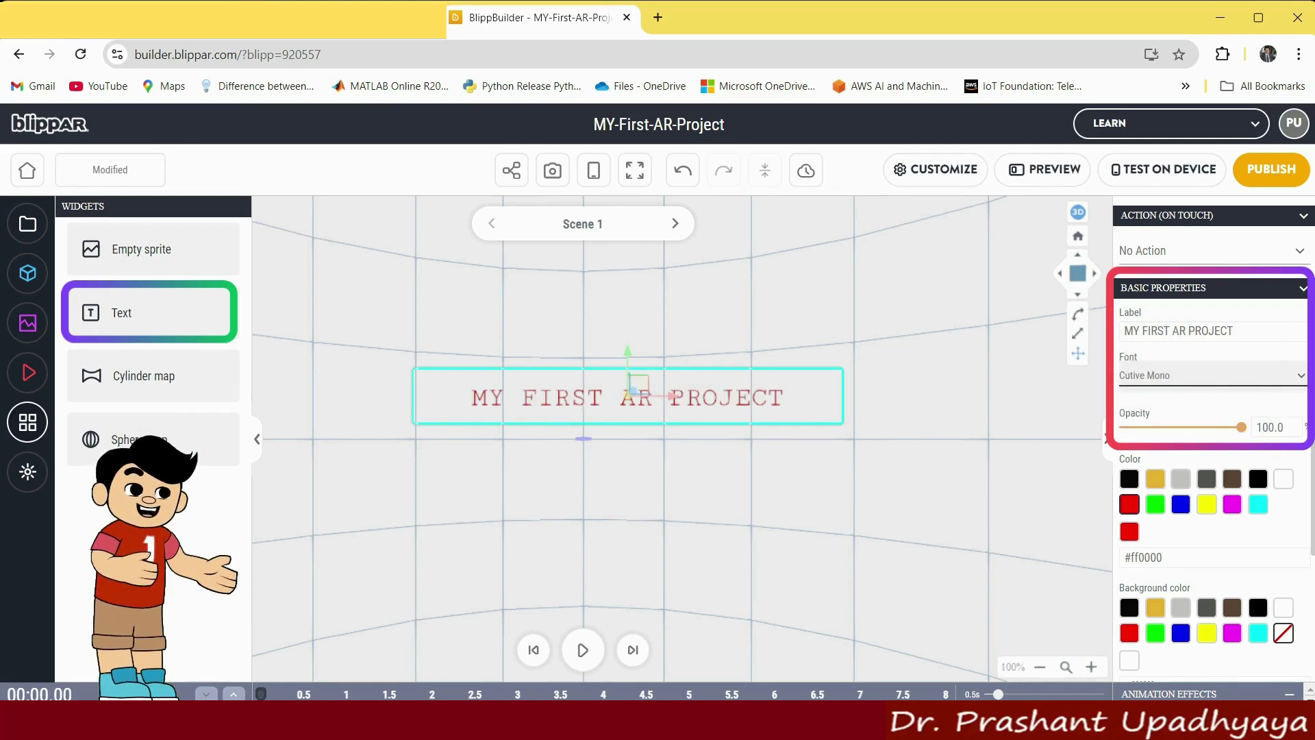
pyautogui.click(1209, 375)
pyautogui.click(1165, 395)
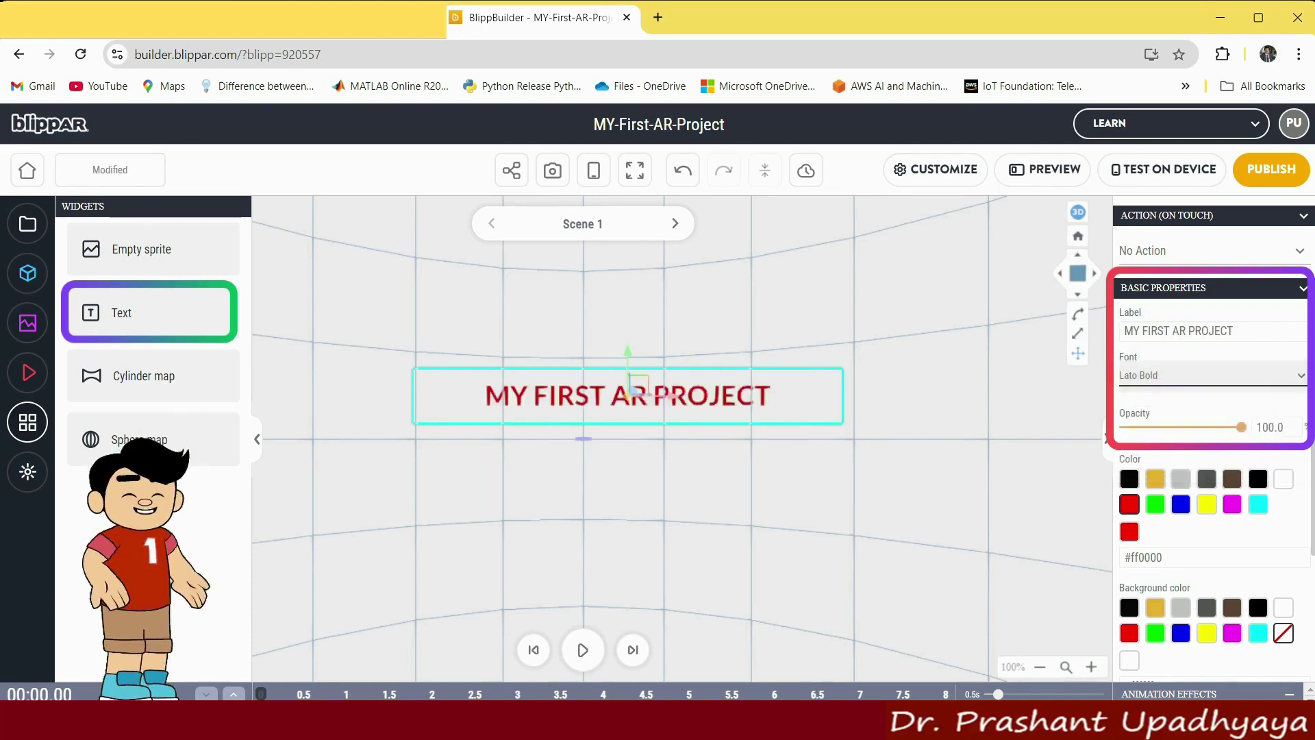
pyautogui.click(1209, 375)
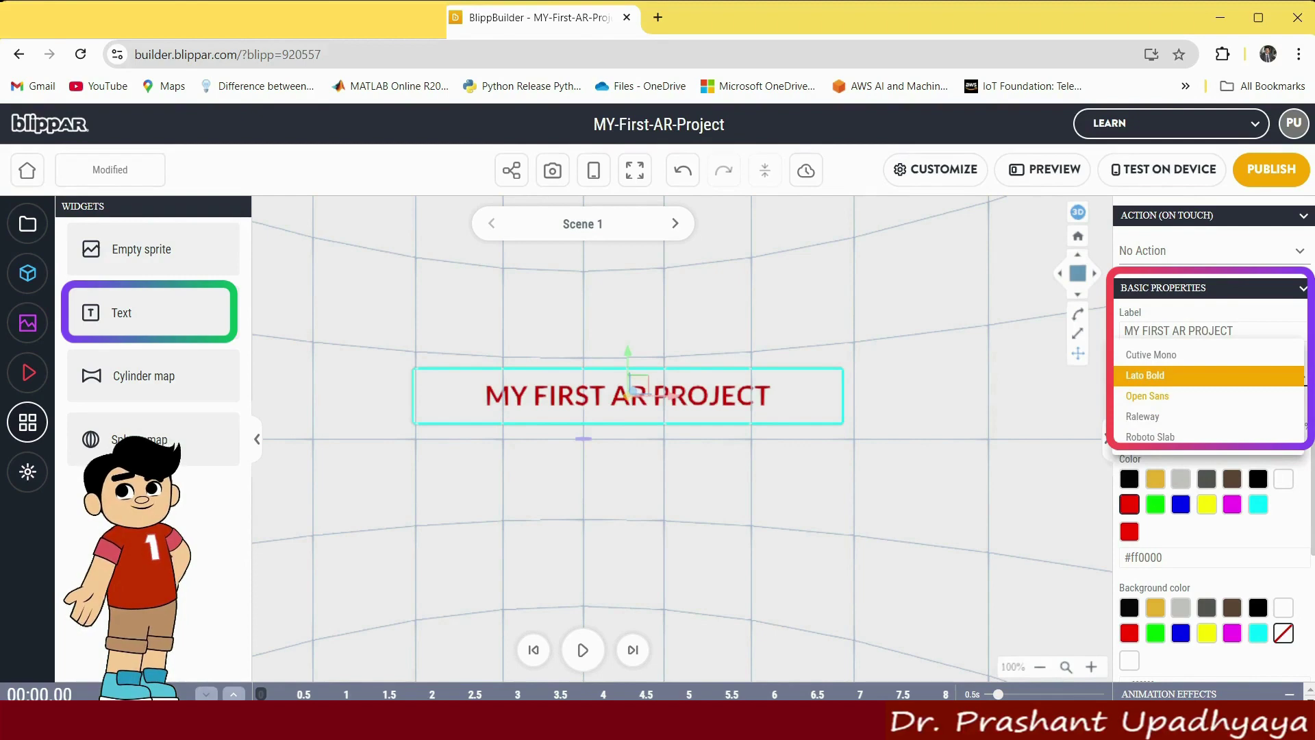
pyautogui.click(1165, 375)
# Try cyan, yellow and grey background colours on the text and reset the background to none
pyautogui.scroll(-1, 1209, 439)
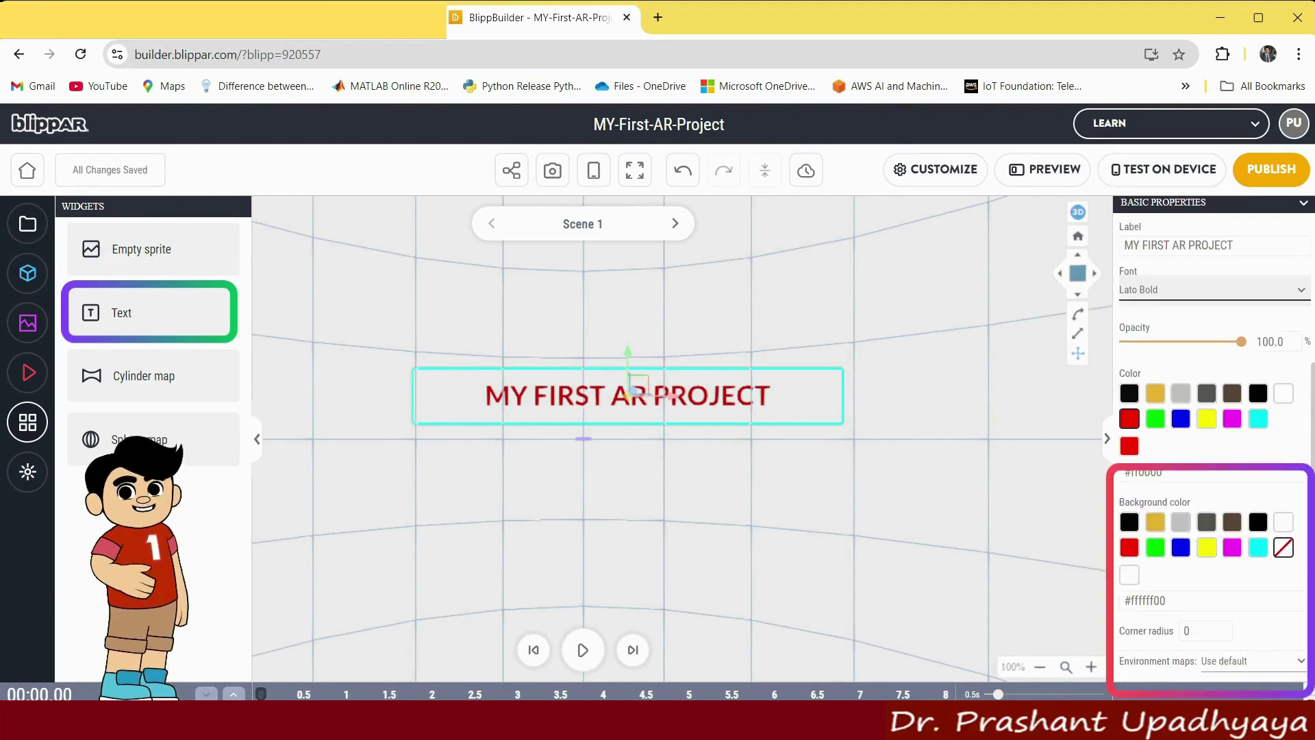
pyautogui.click(1258, 547)
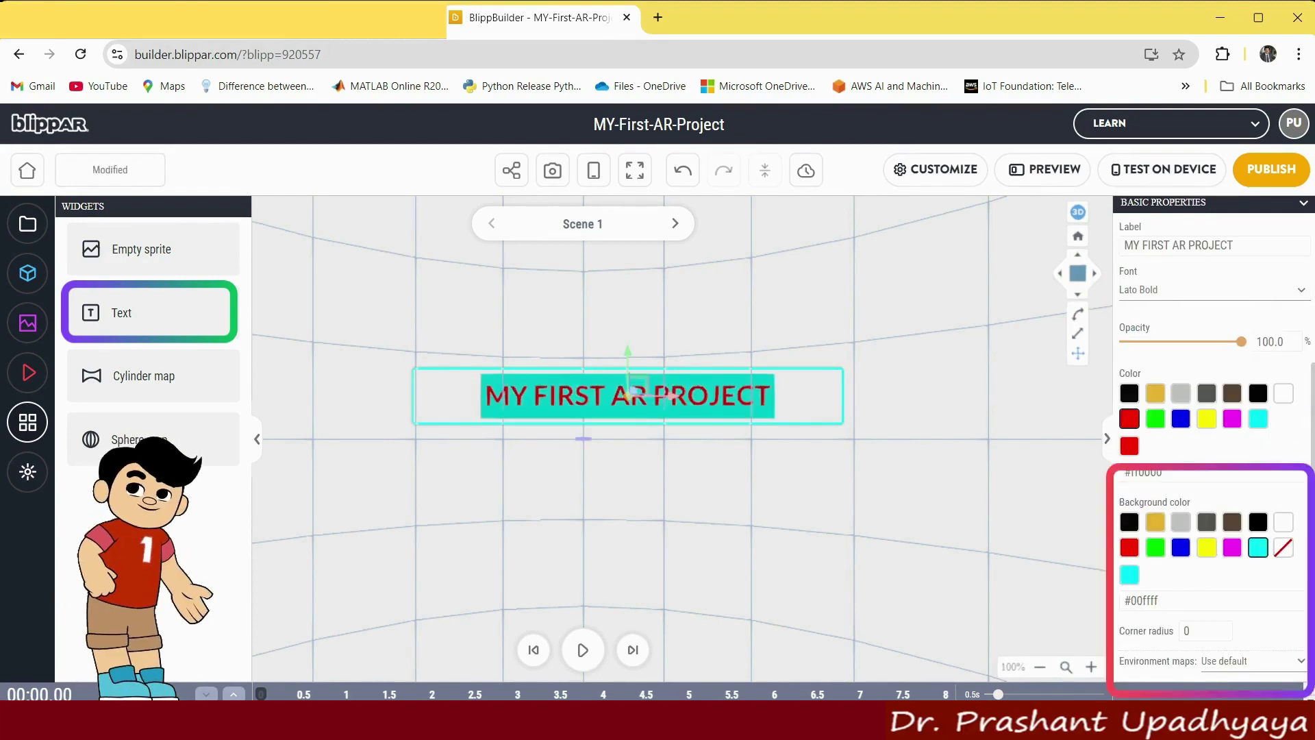
pyautogui.click(1207, 547)
pyautogui.click(1181, 522)
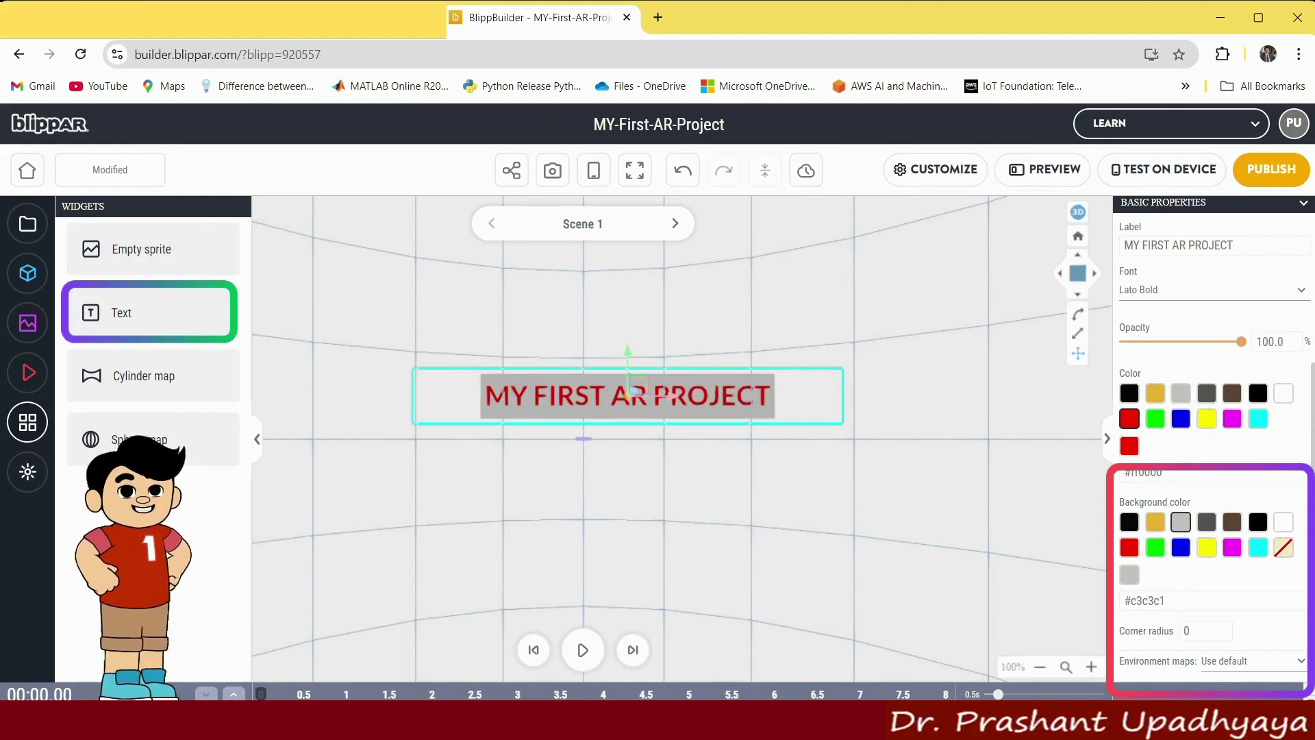
pyautogui.click(1284, 548)
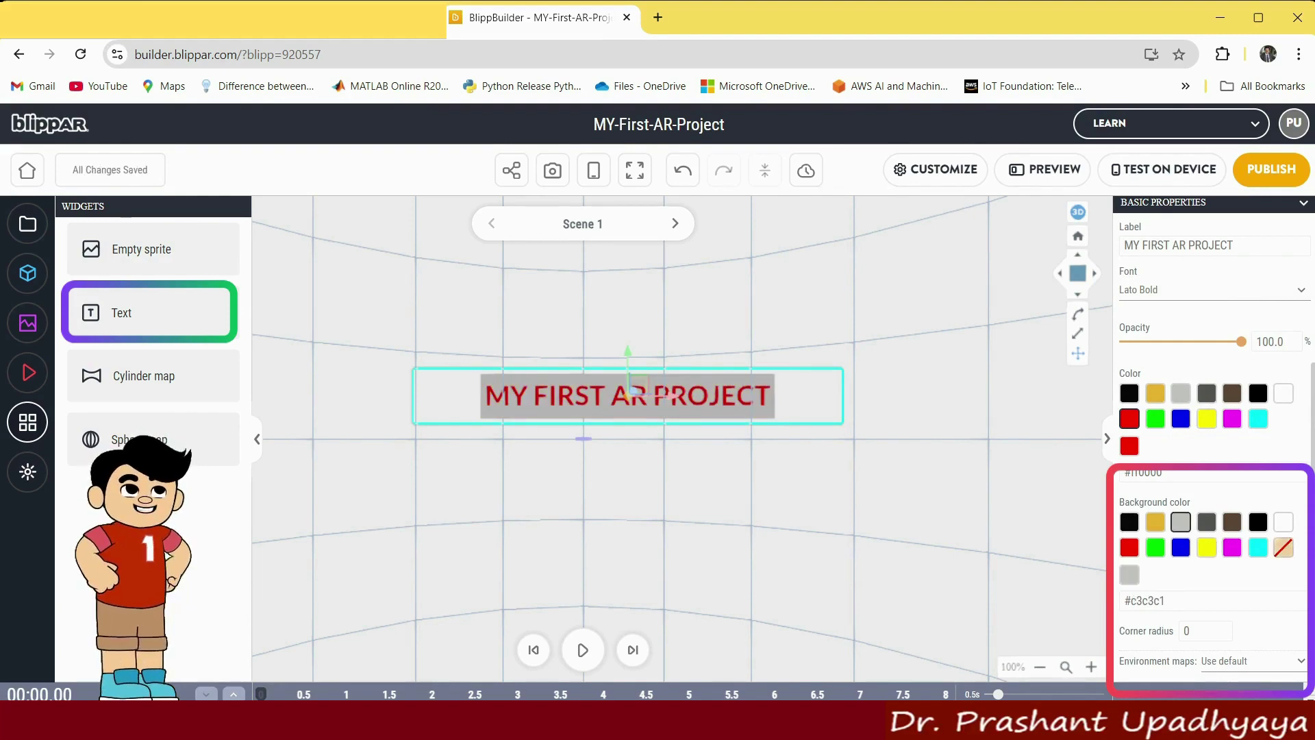
pyautogui.scroll(-2, 1212, 480)
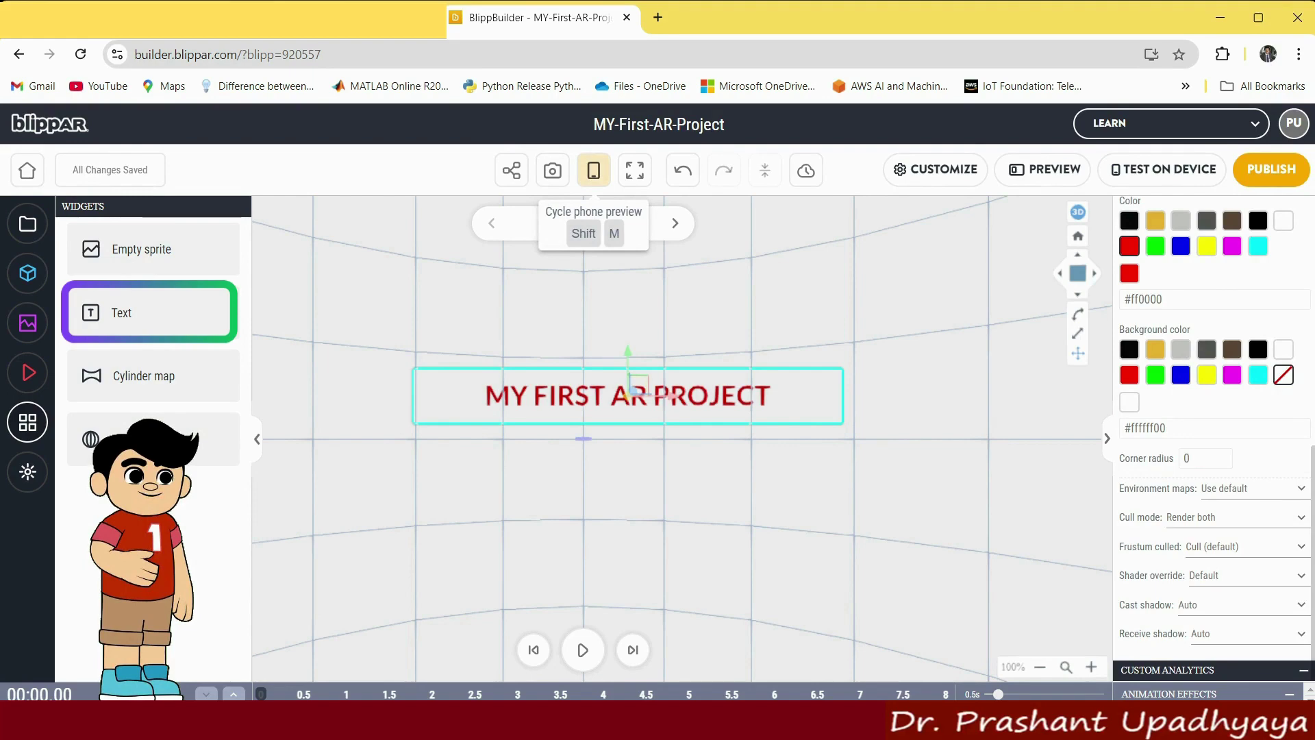
# Cycle the phone preview through portrait and landscape, and move the text towards the phone's centre, to about X 78, Y 184
pyautogui.click(594, 170)
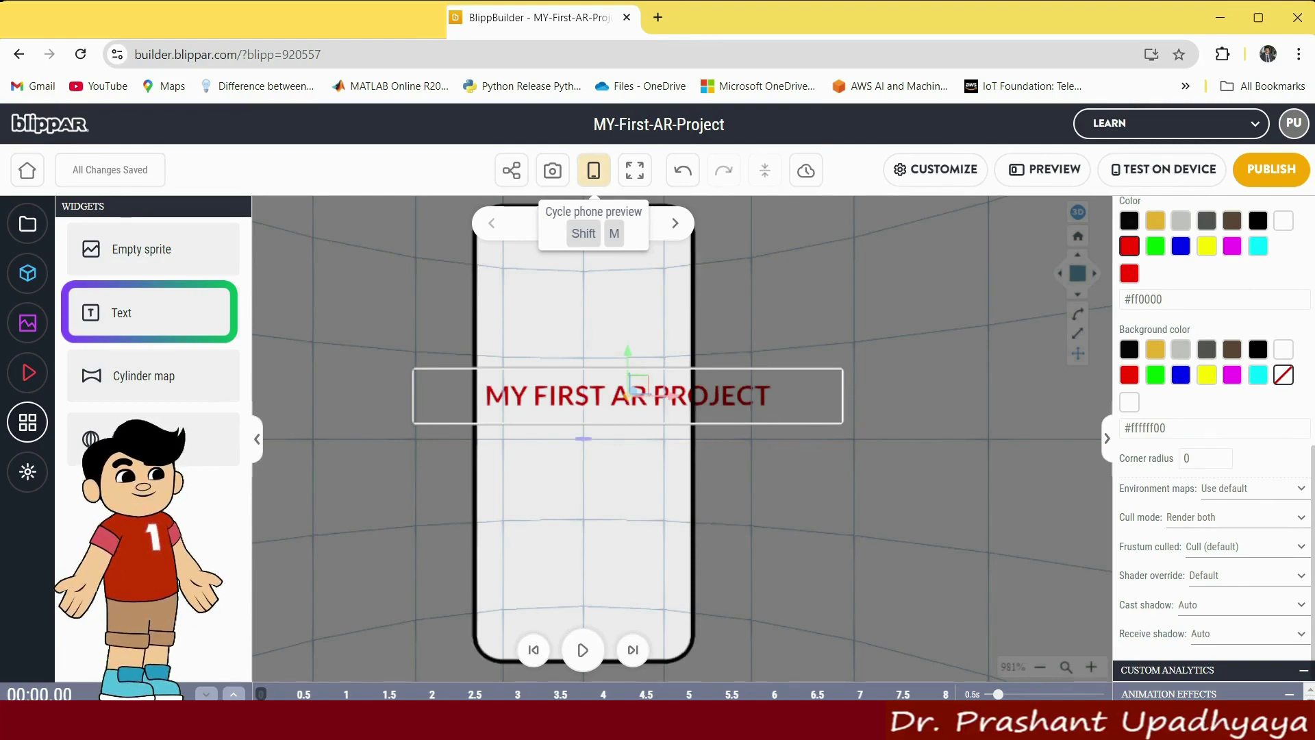
pyautogui.click(593, 170)
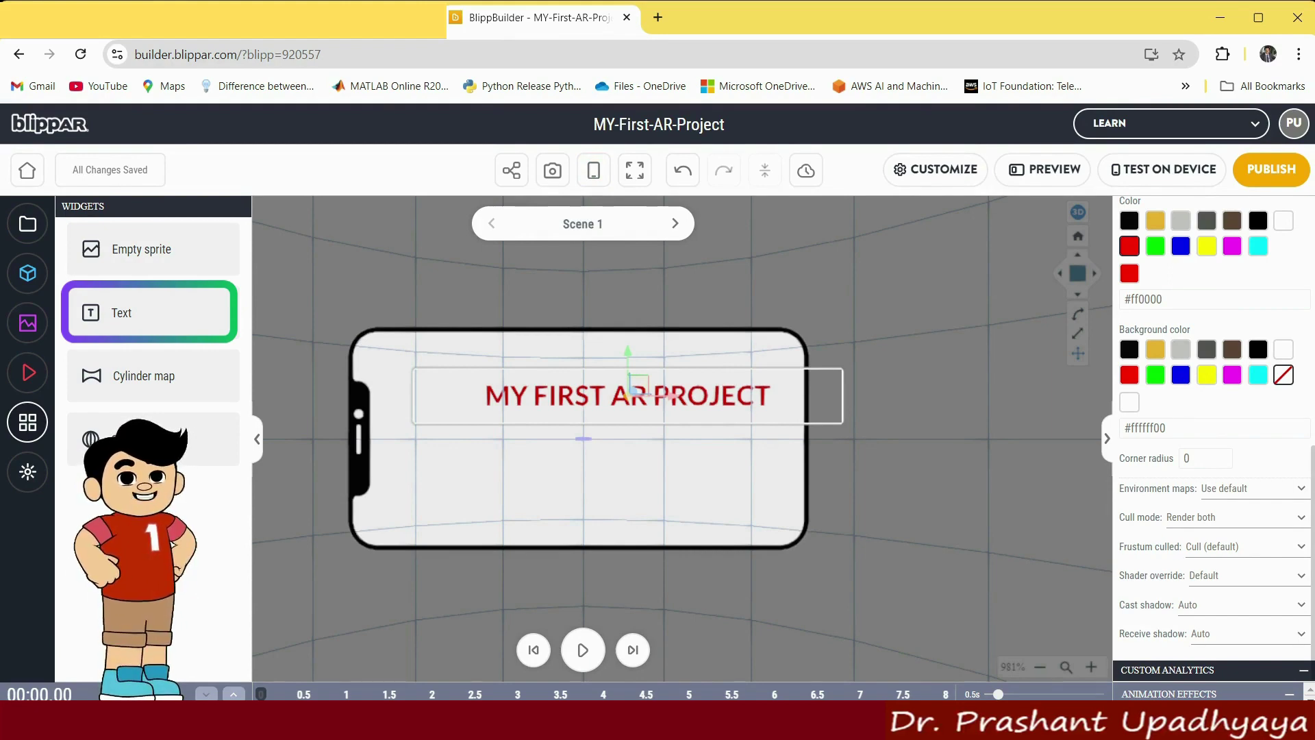
pyautogui.scroll(10, 1213, 438)
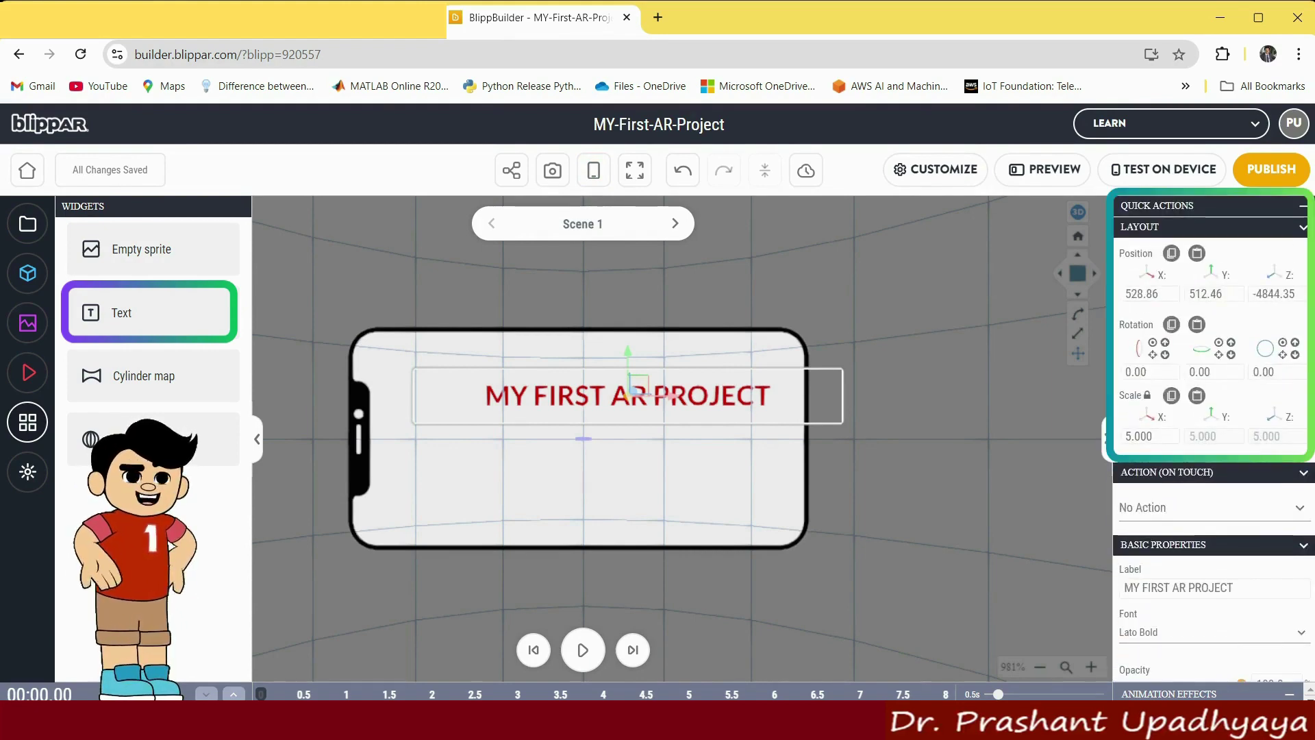
pyautogui.moveTo(639, 386); pyautogui.dragTo(601, 413)
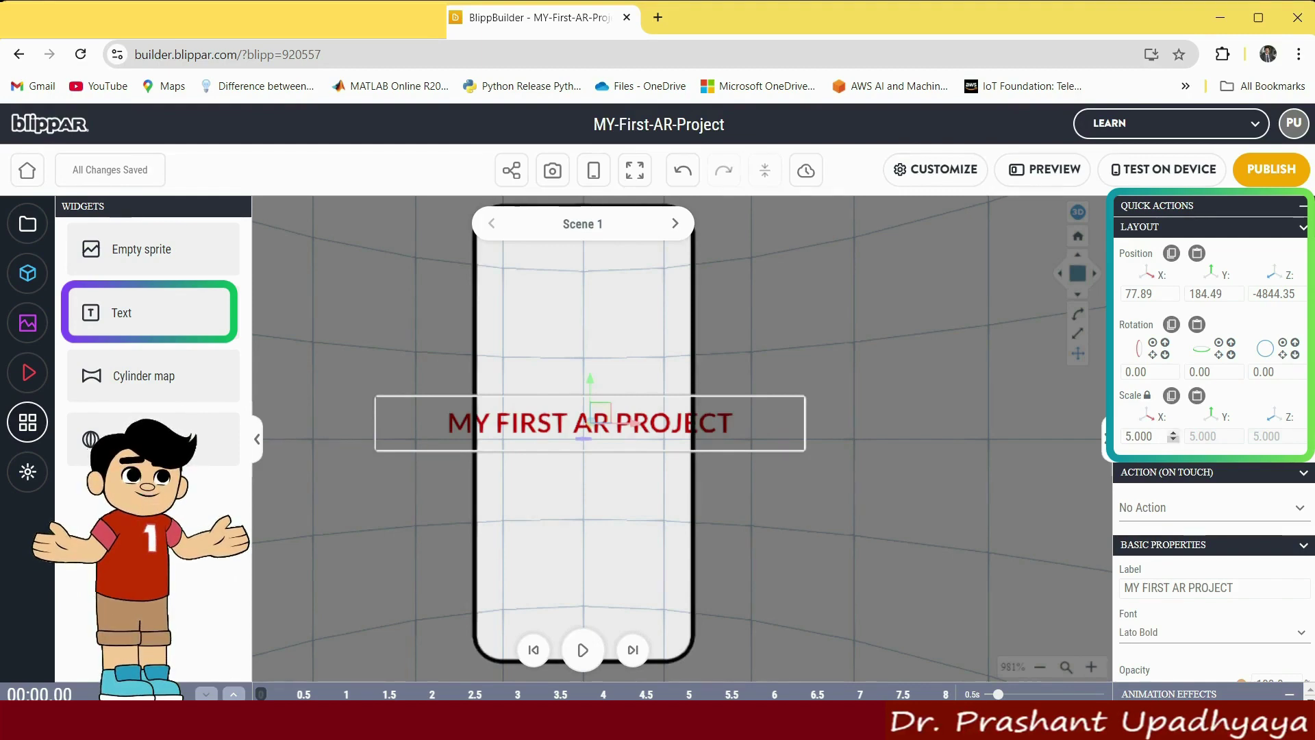
# Shrink the text to a uniform scale of 3.44 and raise its Y position to 194.49
pyautogui.click(1174, 440)
pyautogui.click(1173, 441)
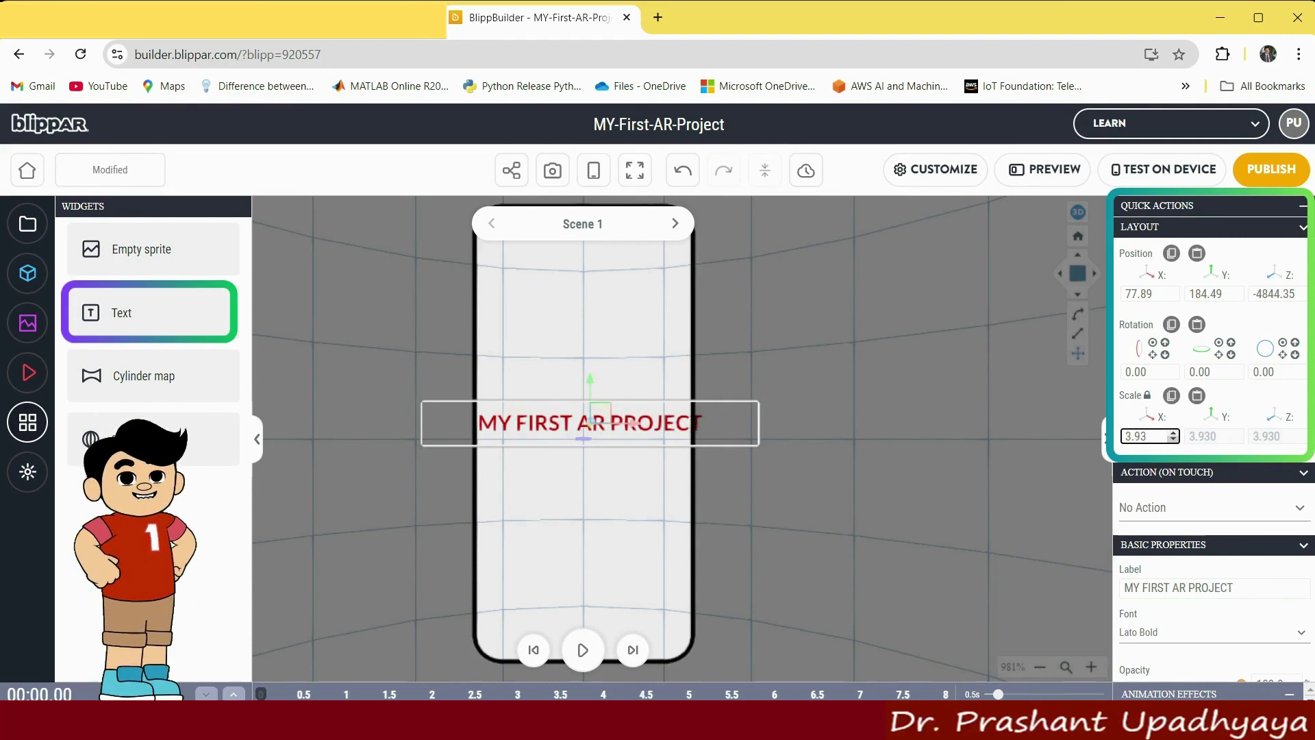
pyautogui.moveTo(1173, 439); pyautogui.dragTo(1174, 440)
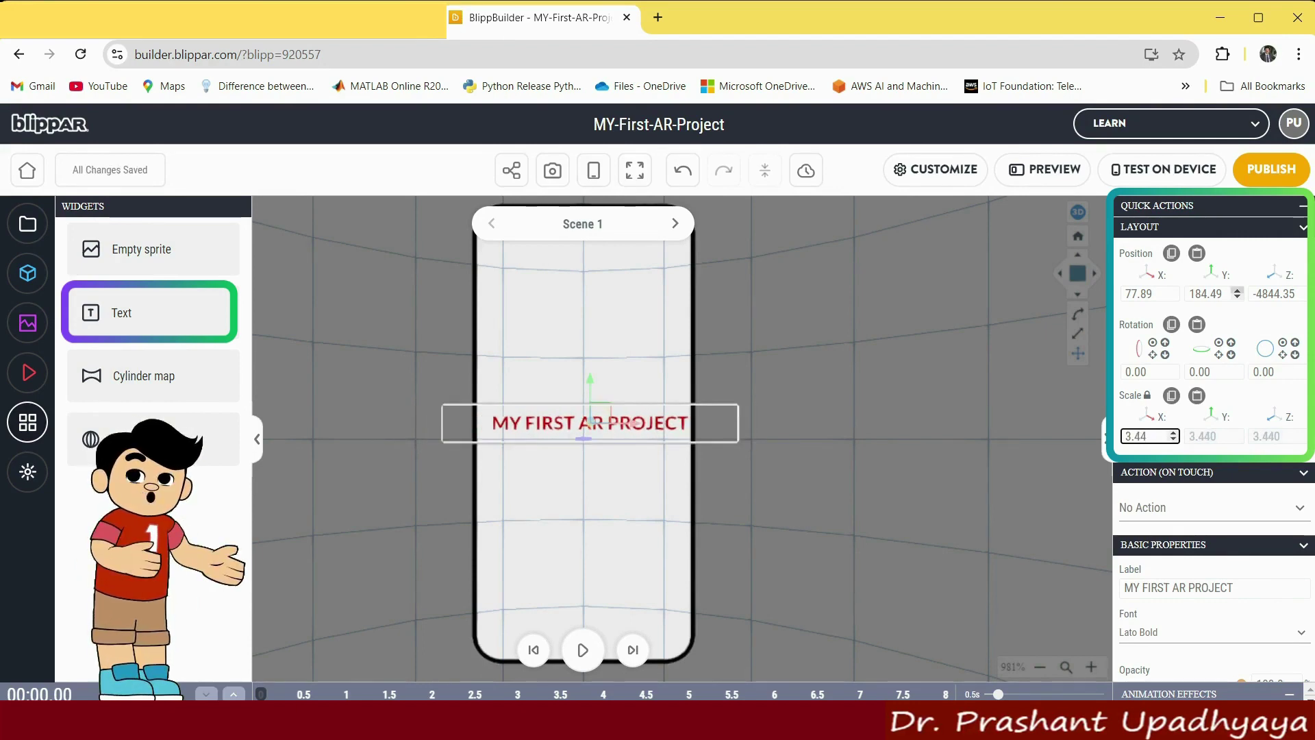
pyautogui.click(1237, 291)
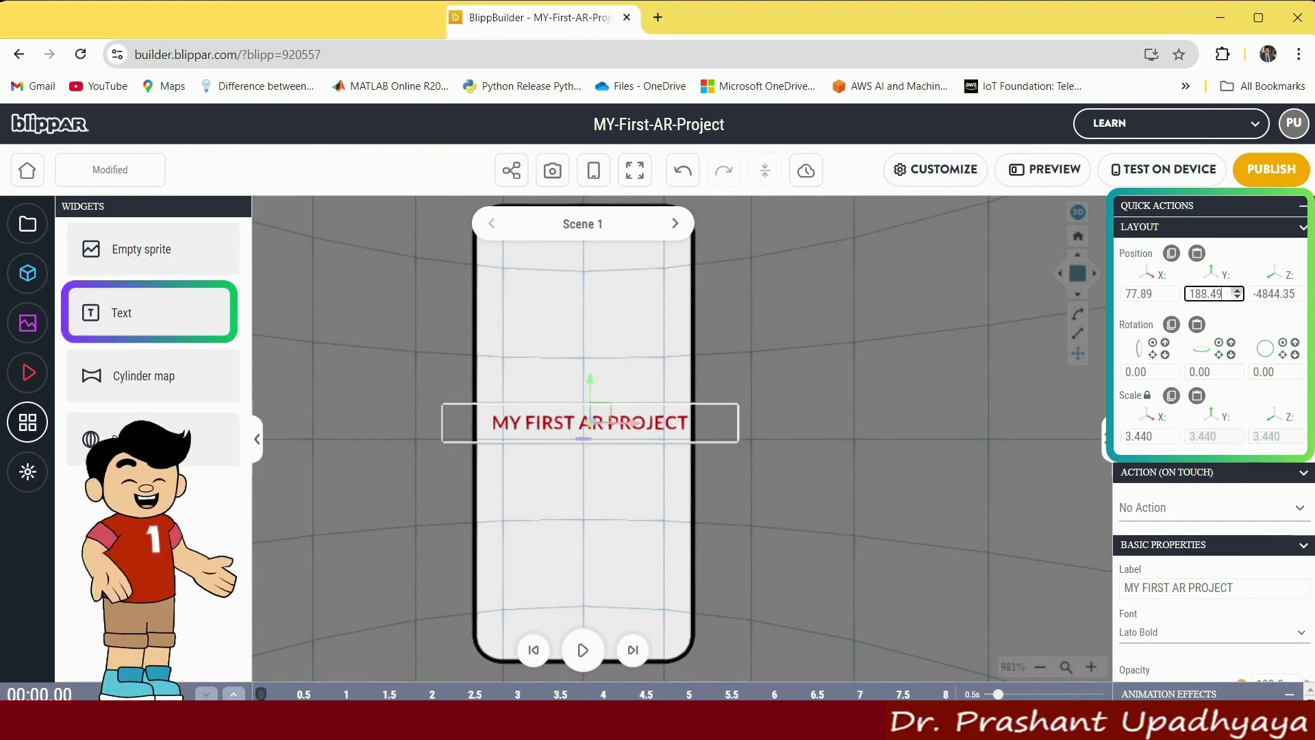
pyautogui.click(1237, 289)
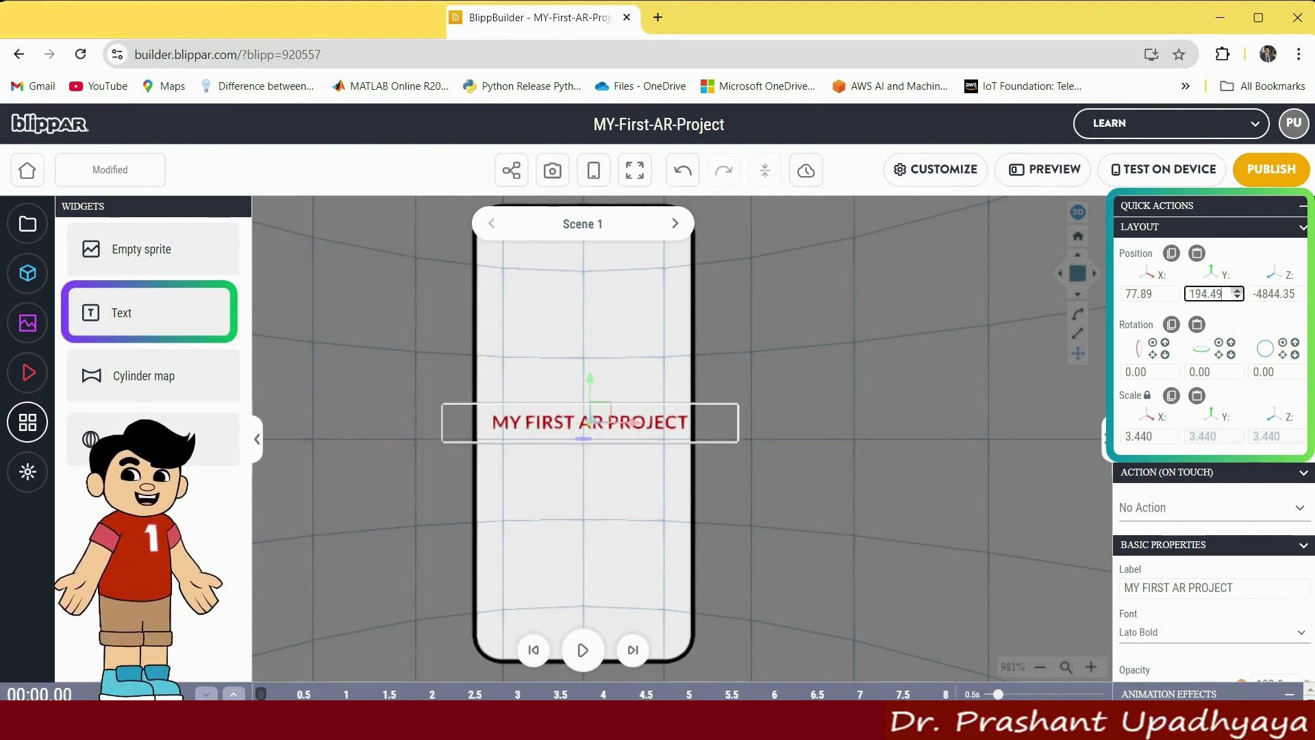